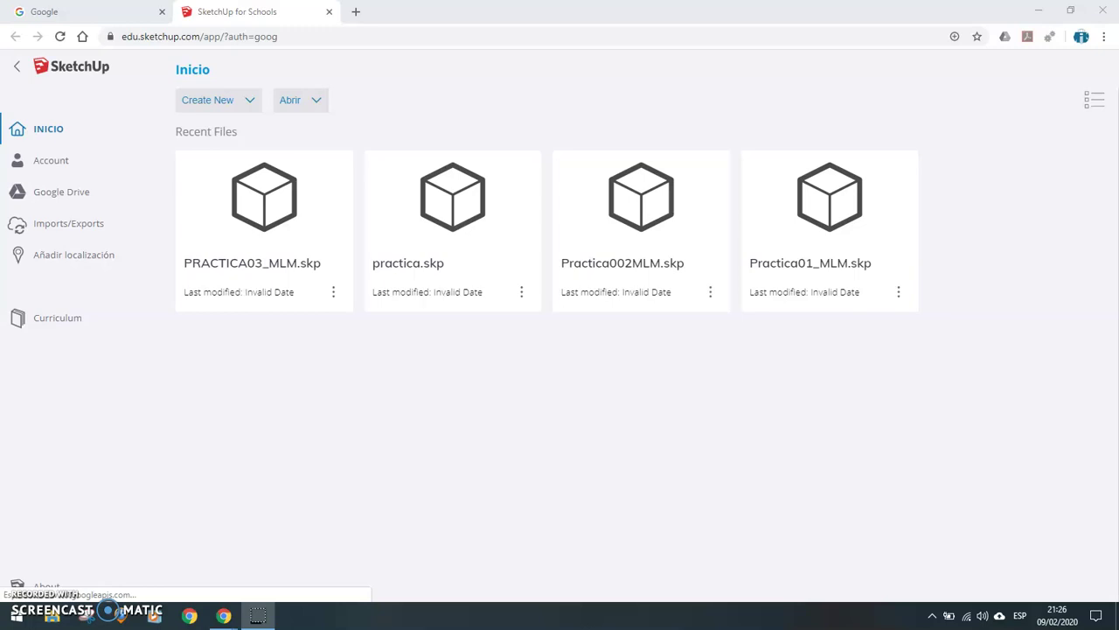
Start a new model from the Millimetres template without saving the current one
click(194, 100)
click(211, 175)
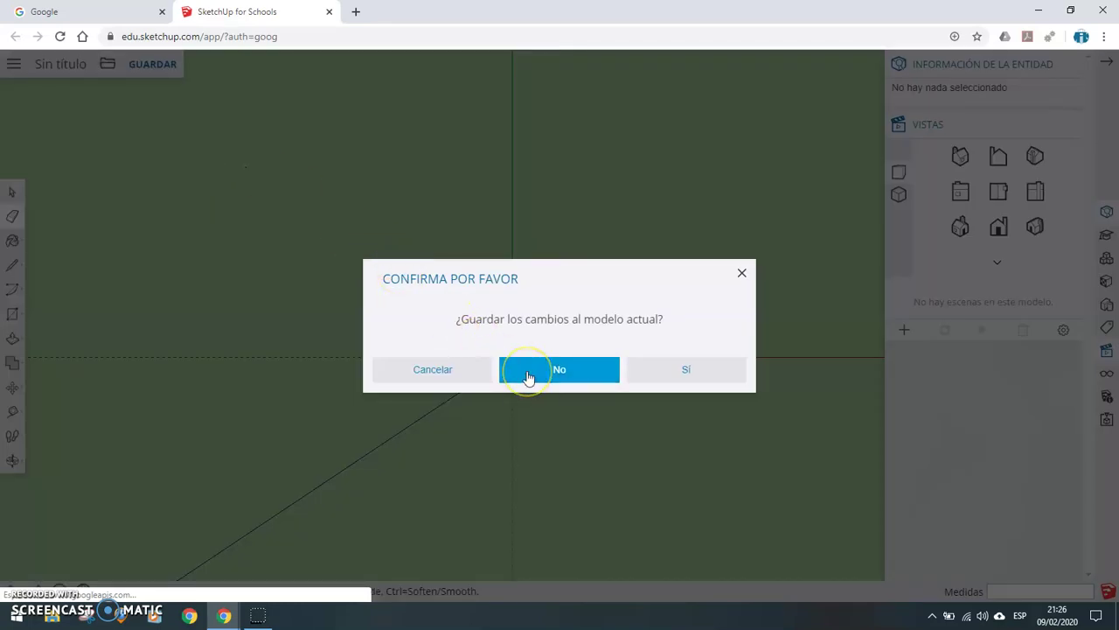
click(528, 376)
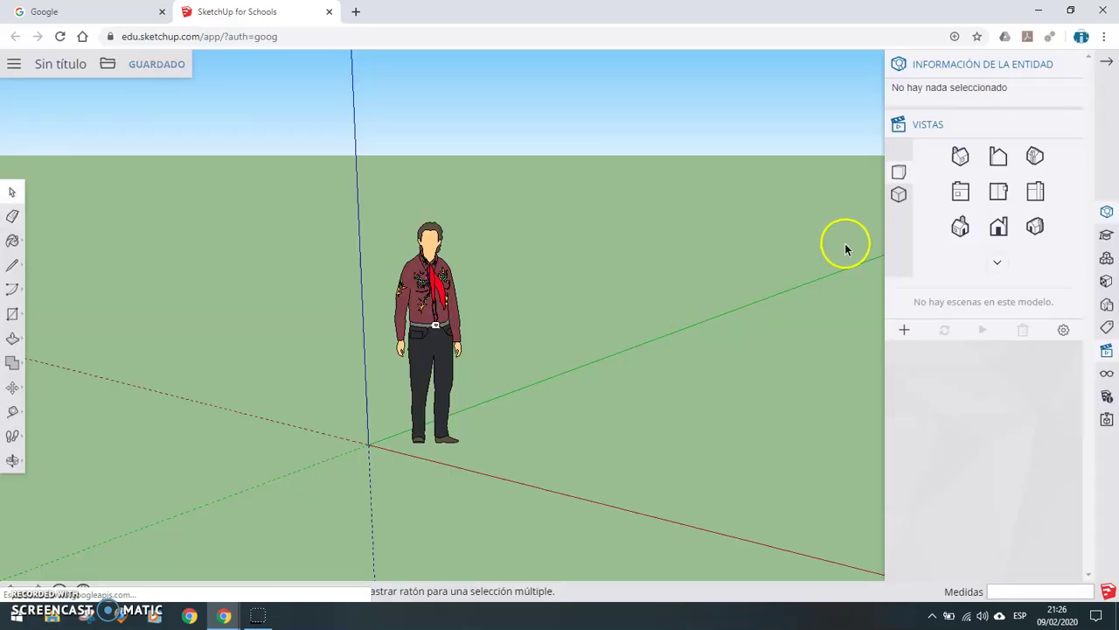
Delete the default person figure and close the Entity Info and Views panels
click(437, 281)
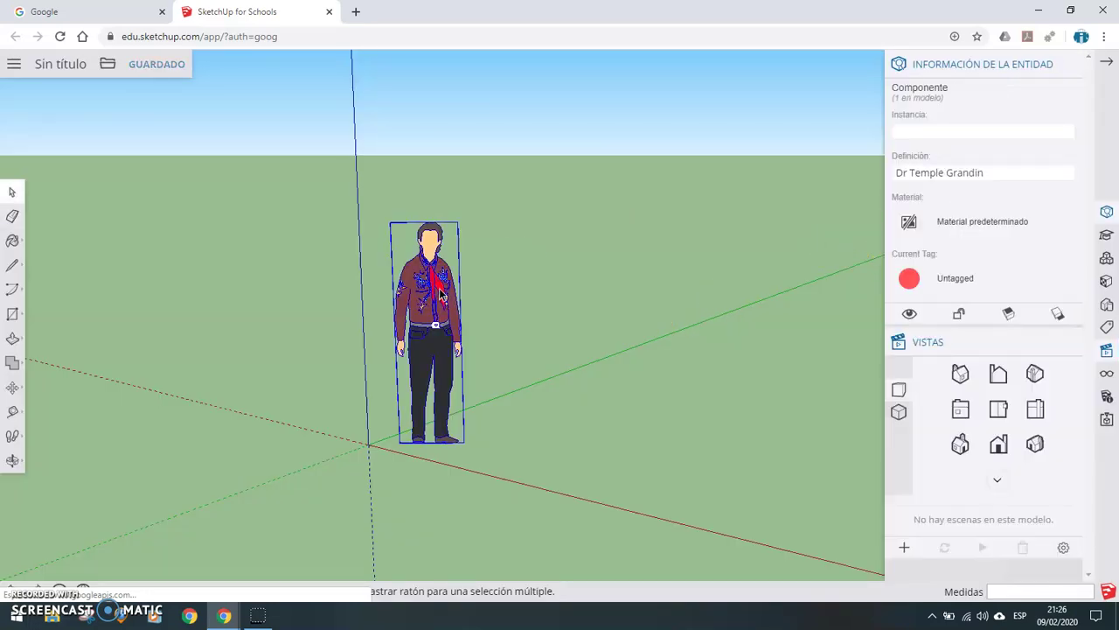
key(Delete)
click(1074, 66)
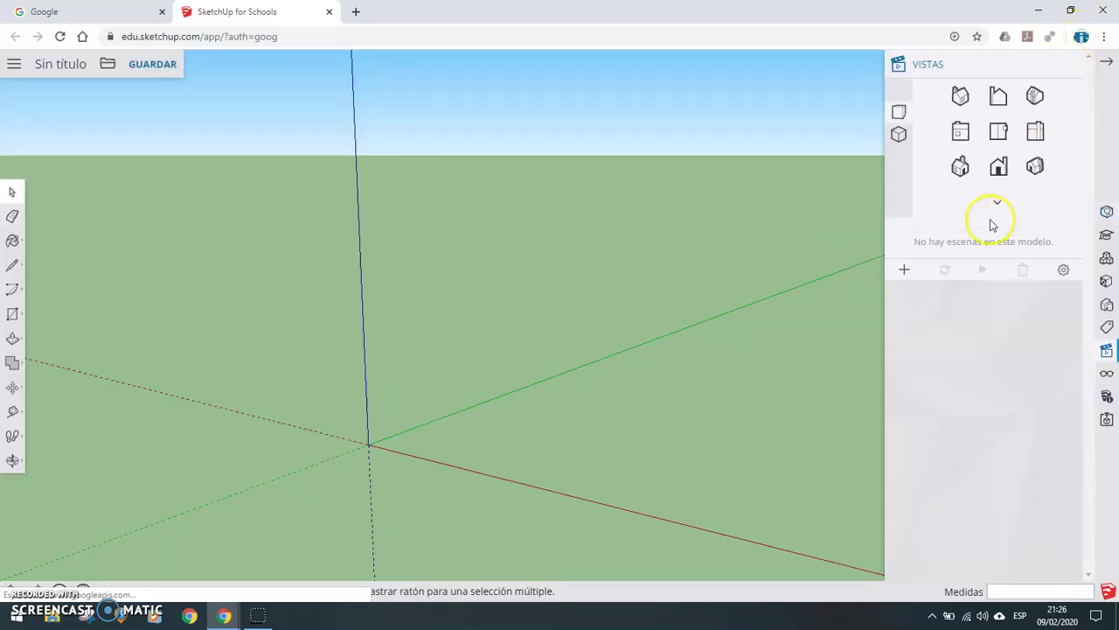
click(1060, 68)
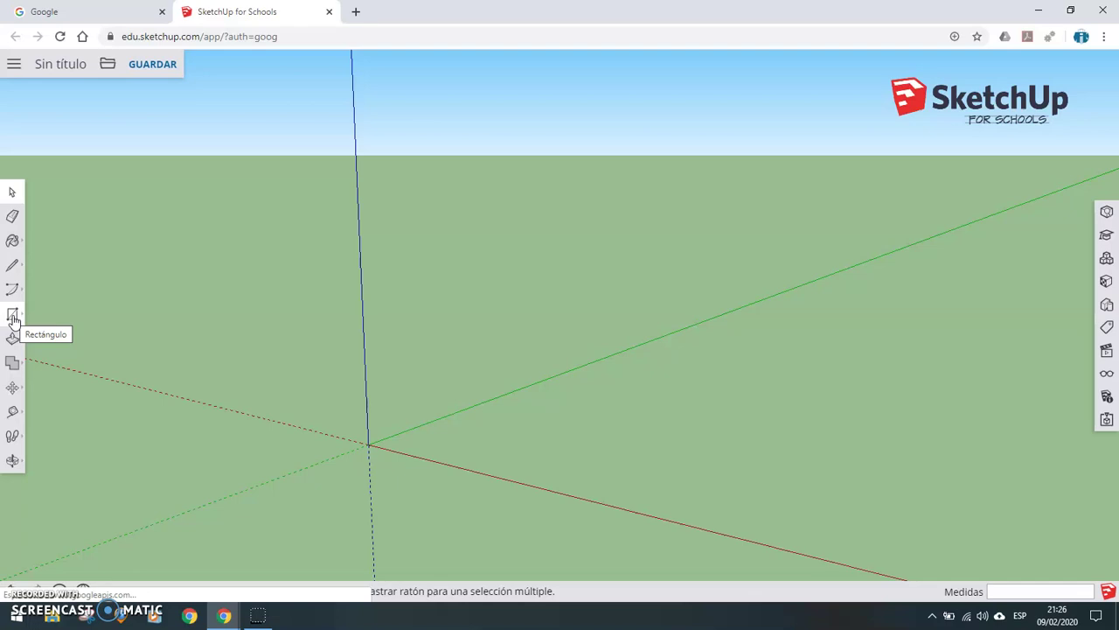
Draw a 300 × 200 mm rectangle starting at the axis origin
click(12, 316)
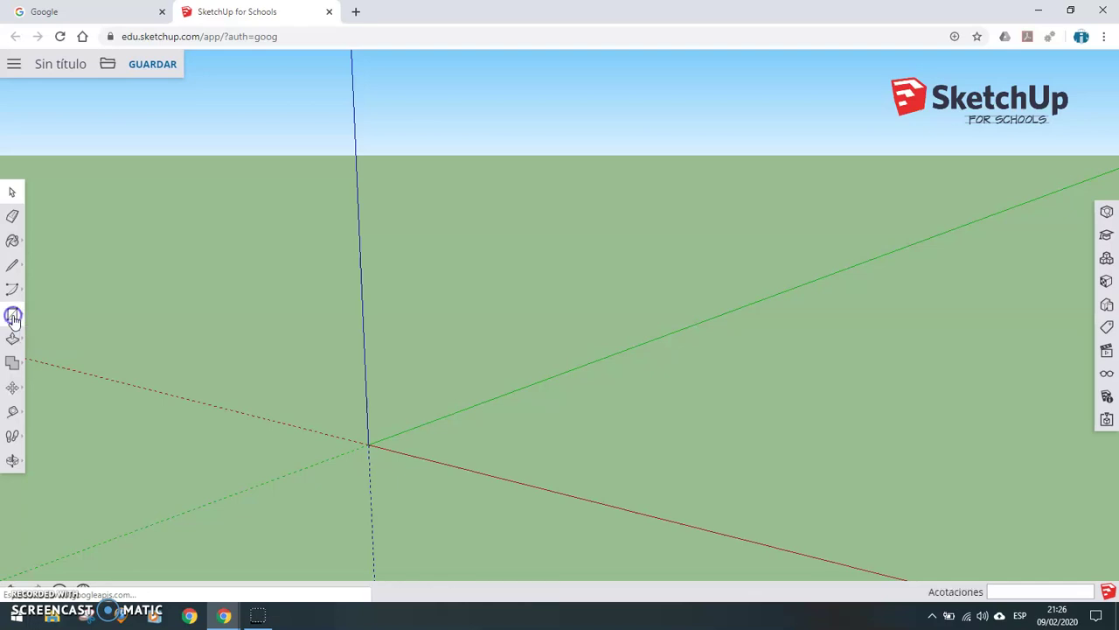
click(44, 262)
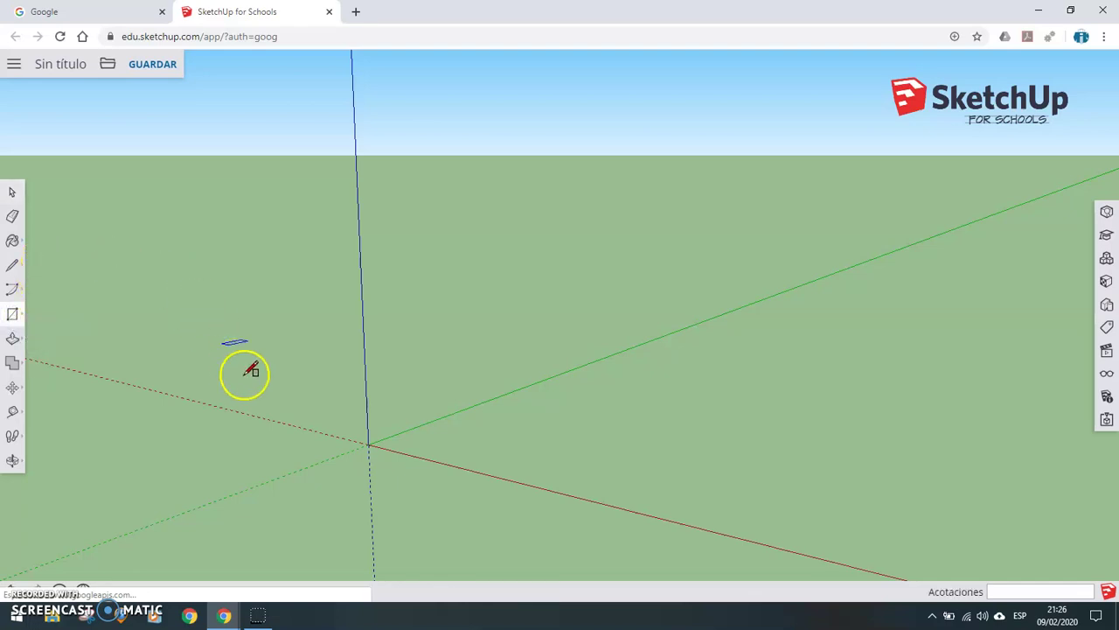
drag(369, 444, 533, 459)
text(300)
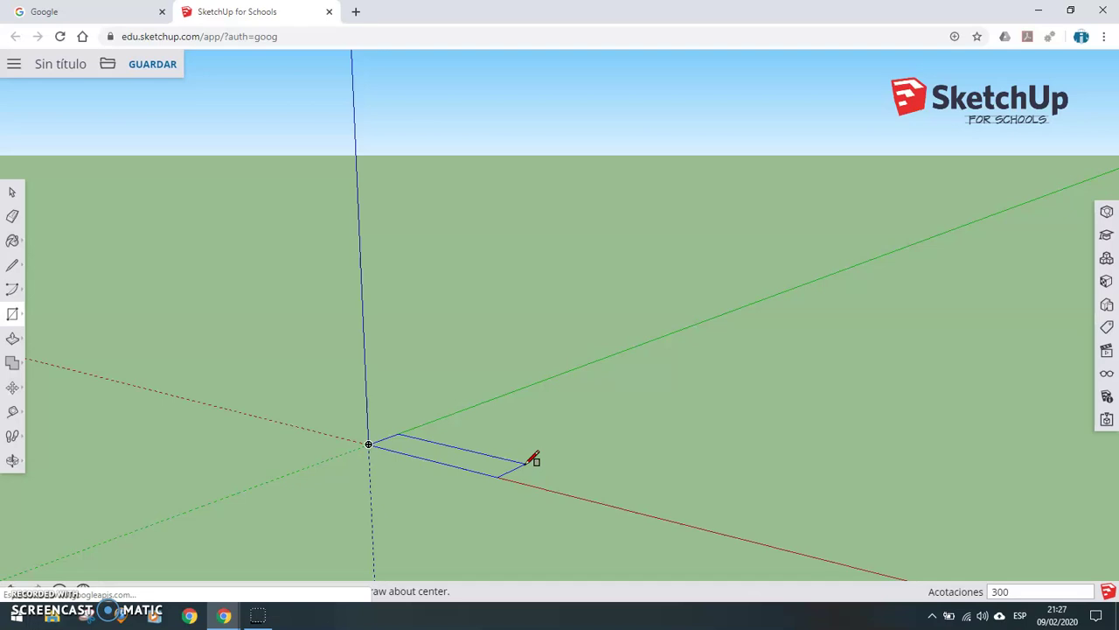
text(,200)
key(Return)
Push/Pull the rectangle up 700 mm into a box
middle_drag(492, 430, 286, 455)
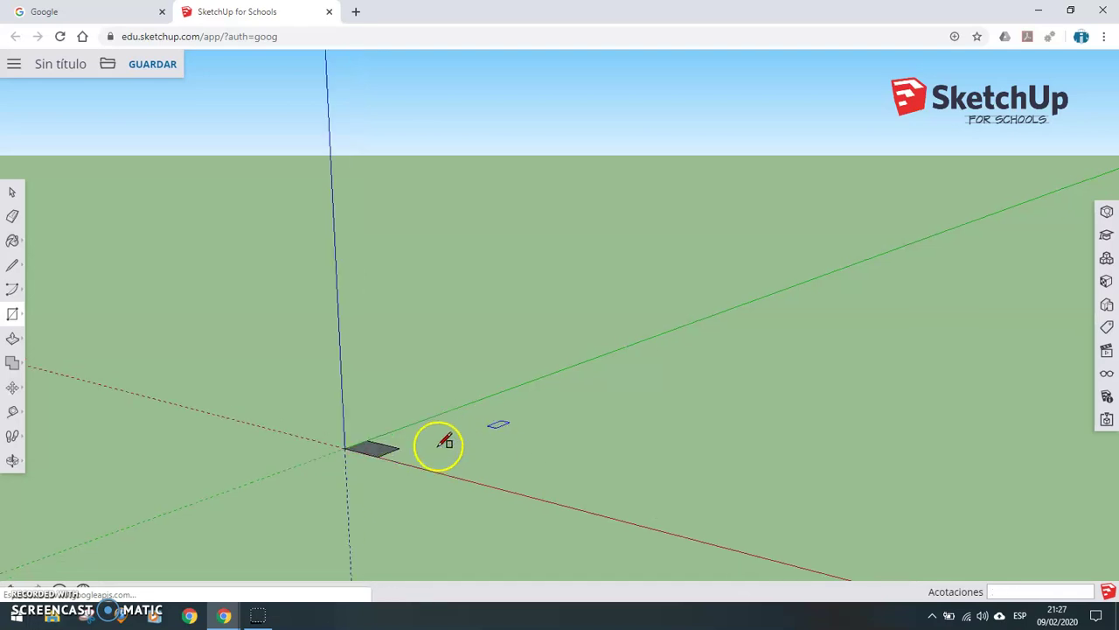
click(12, 339)
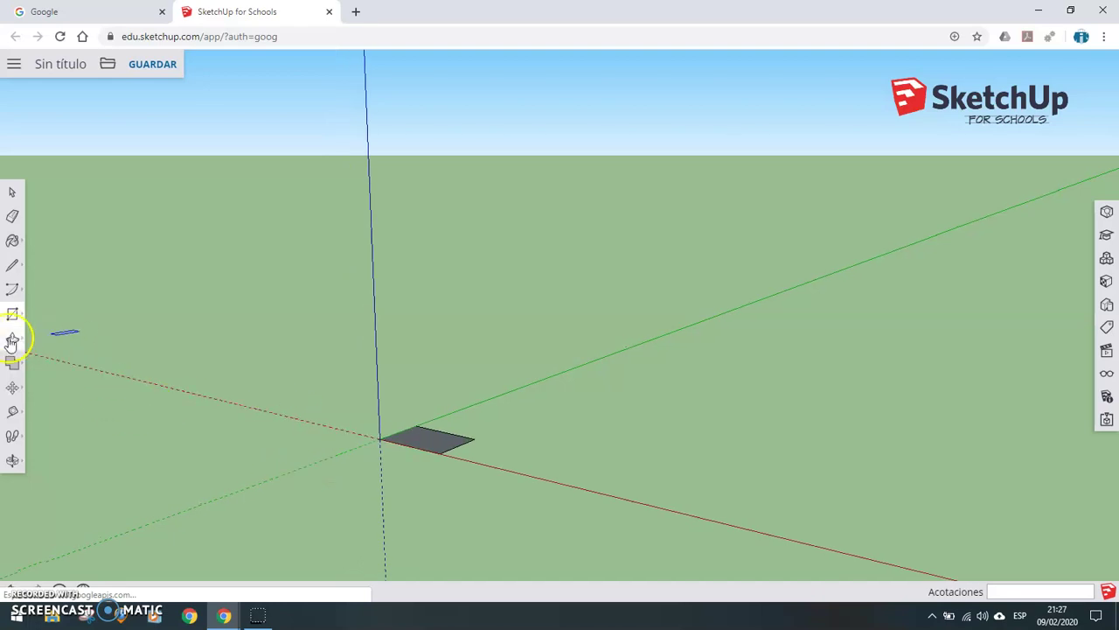
drag(413, 435, 418, 332)
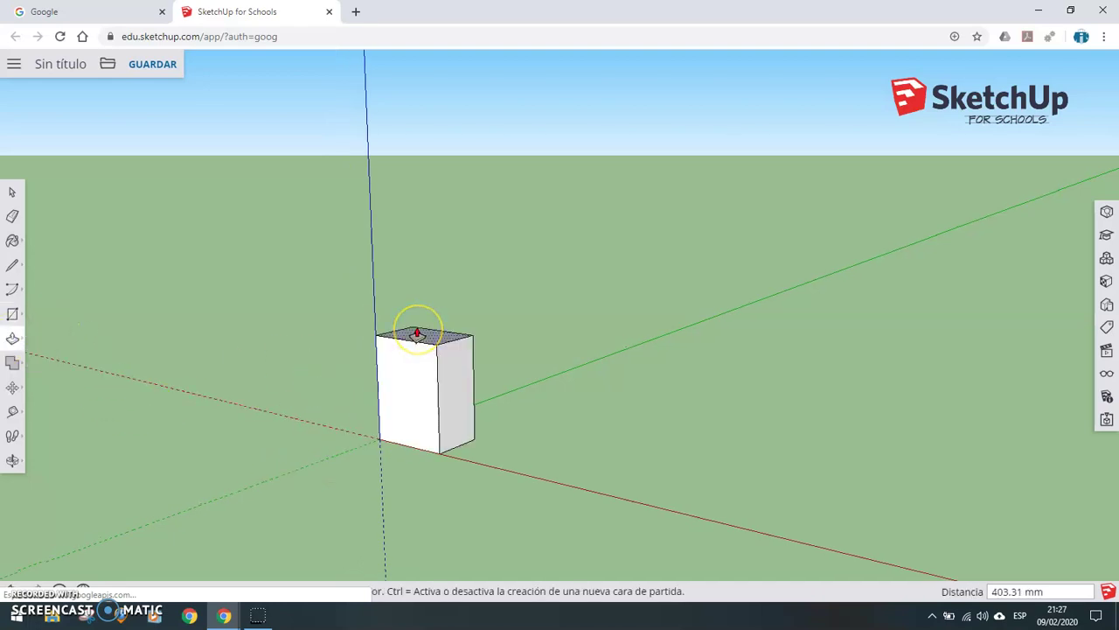
text(700)
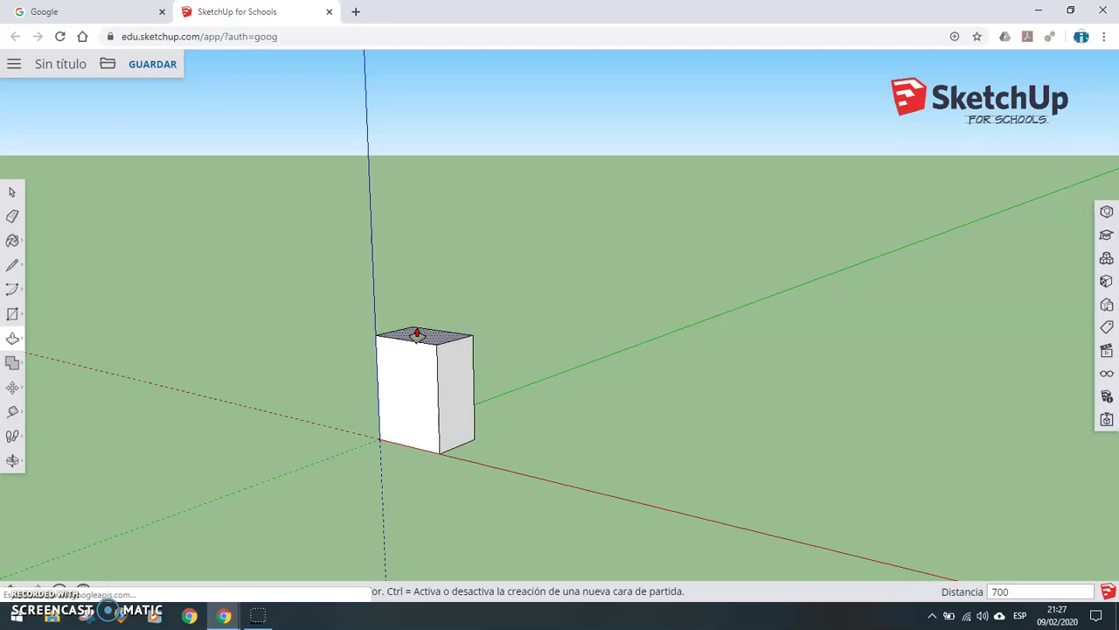
key(Return)
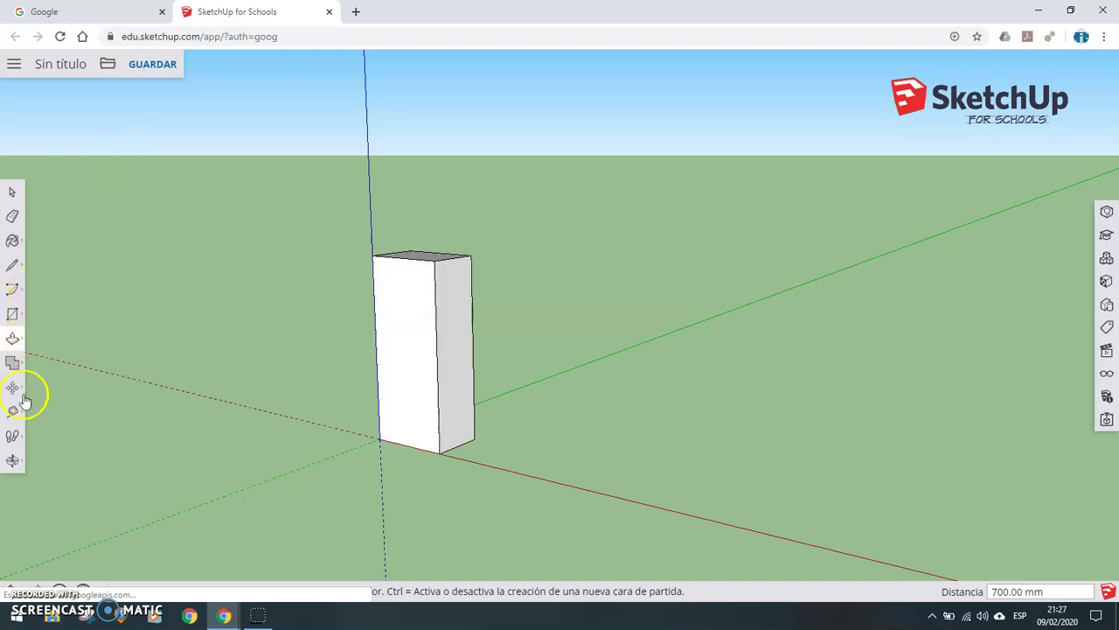
Draw two lines across the box's top between opposite edge midpoints, forming four quarters
click(12, 460)
drag(288, 300, 299, 404)
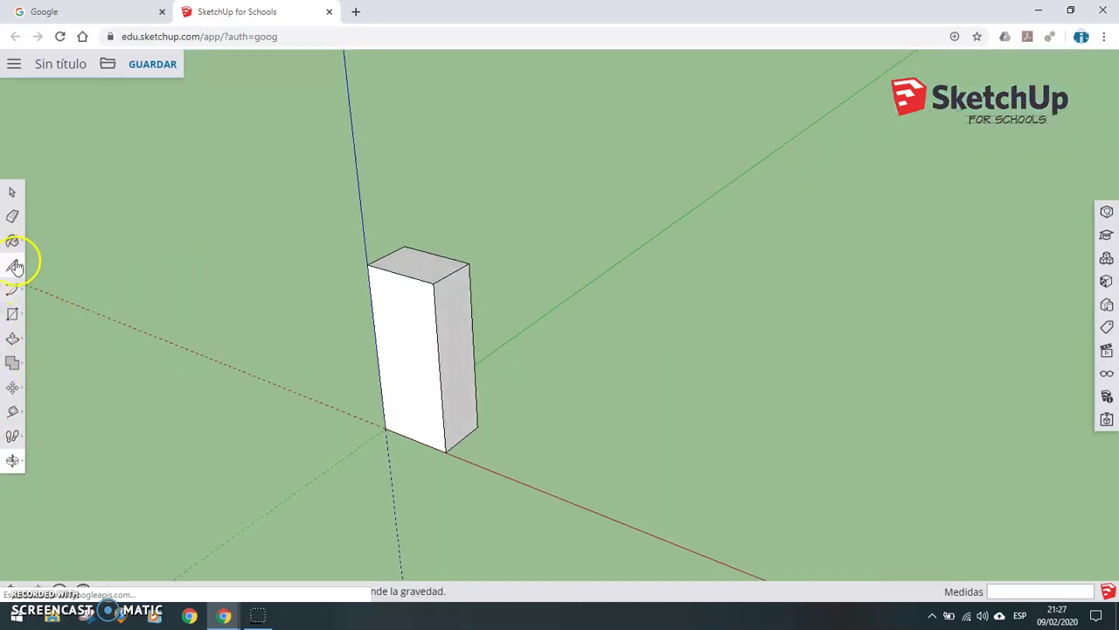
click(47, 252)
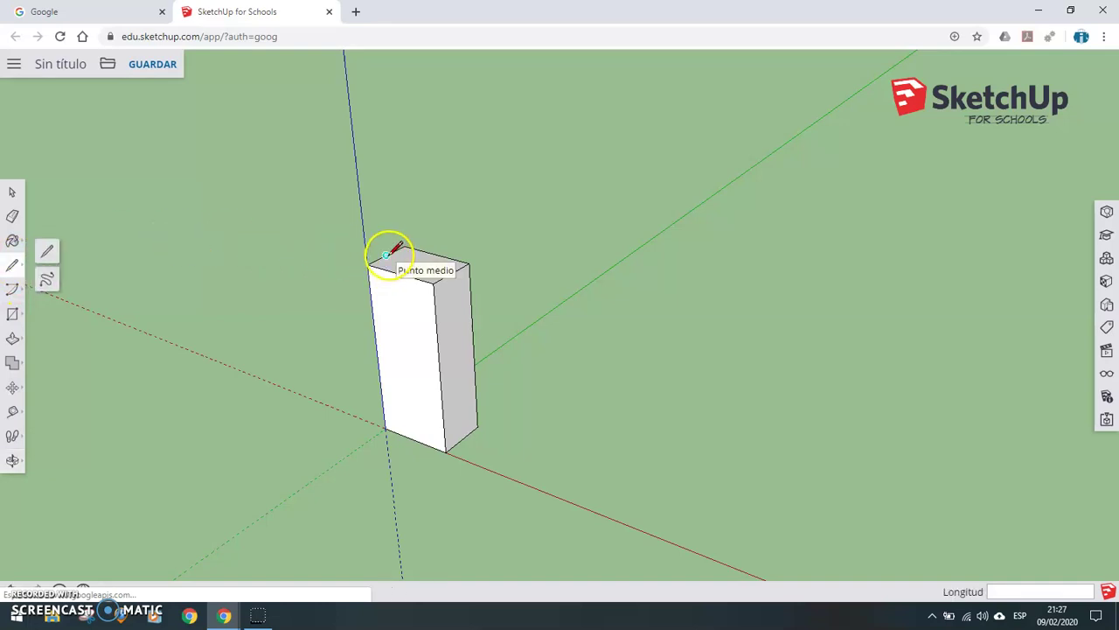
click(386, 256)
click(457, 268)
click(435, 253)
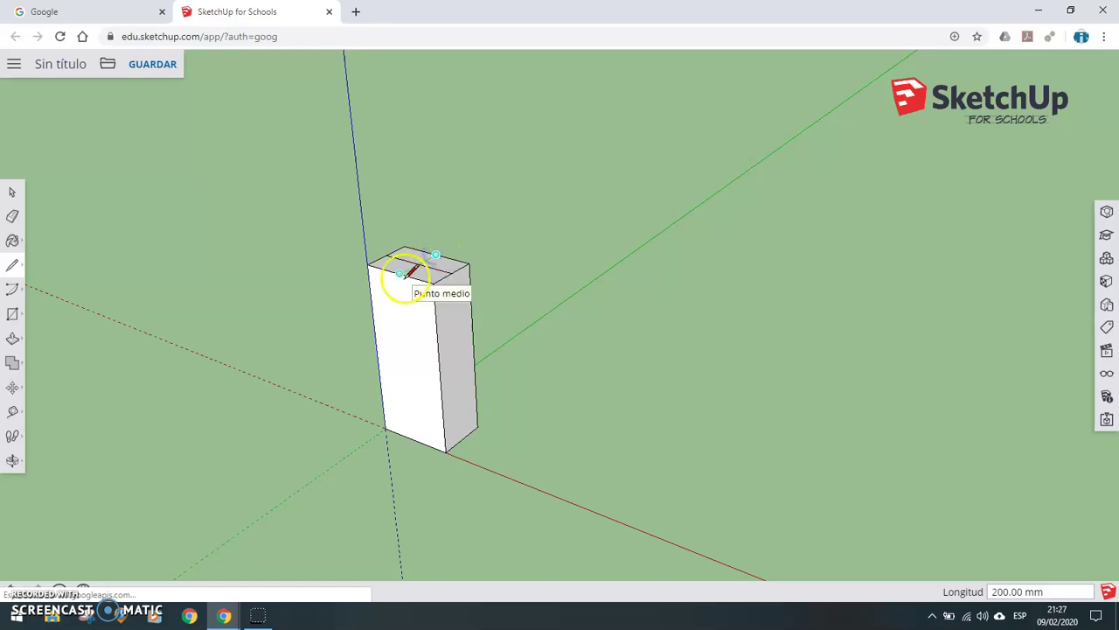
click(400, 273)
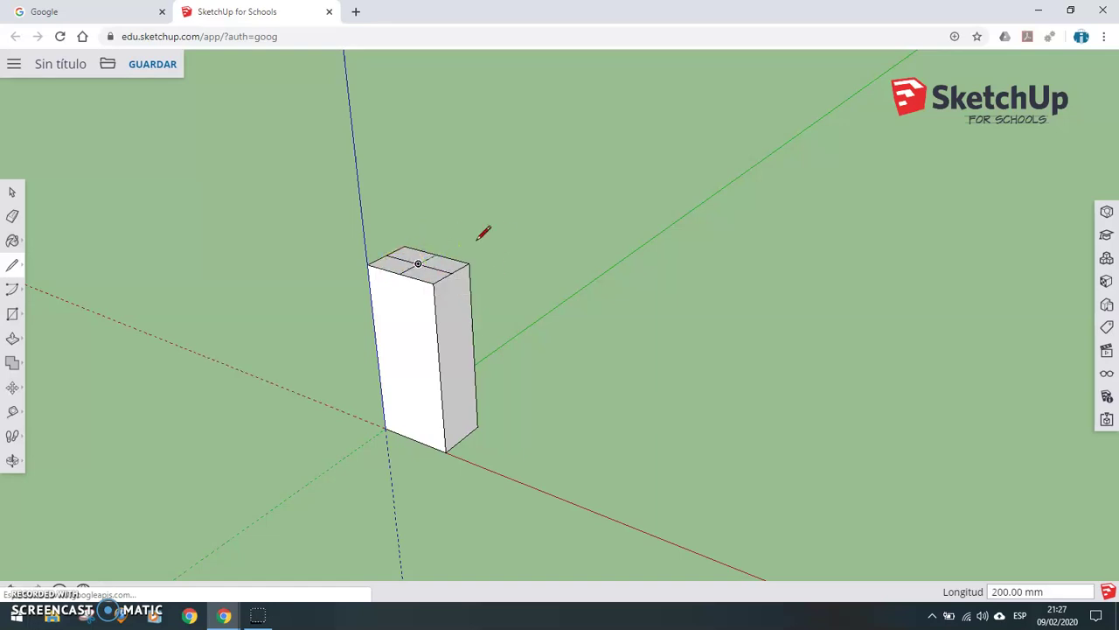
Lower the top face's centre point 200 mm along the blue axis
click(14, 390)
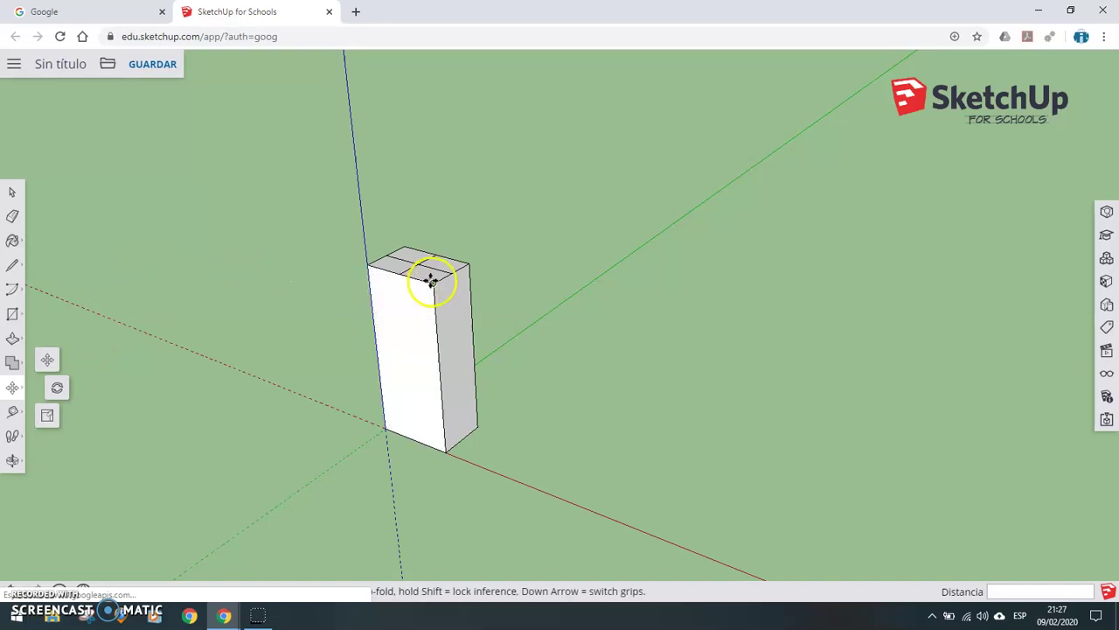
drag(435, 282, 435, 325)
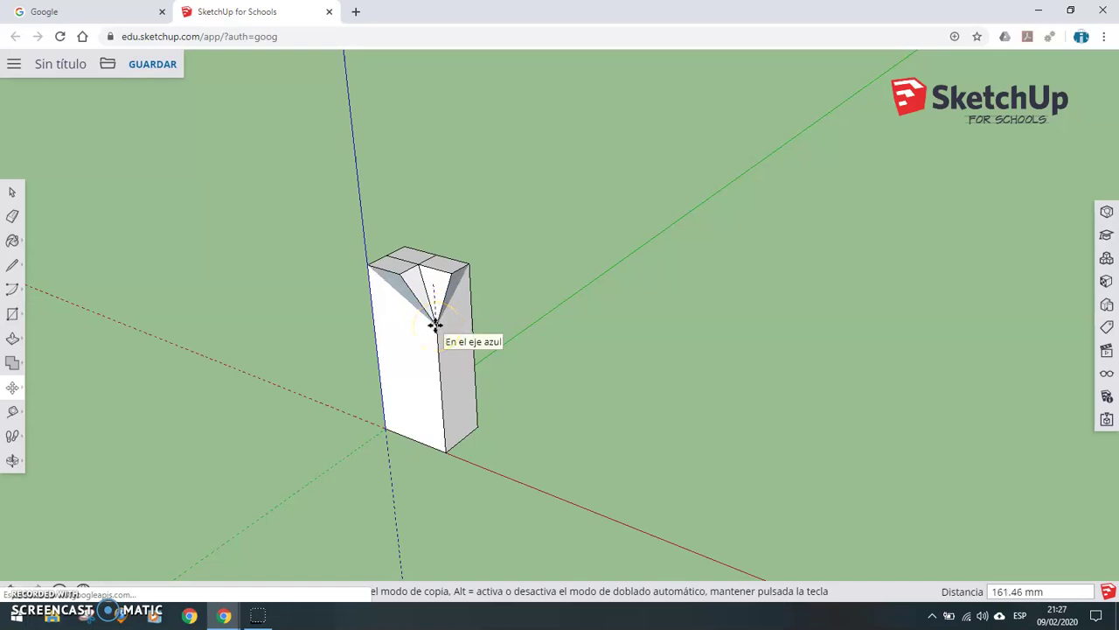
text(200)
key(Return)
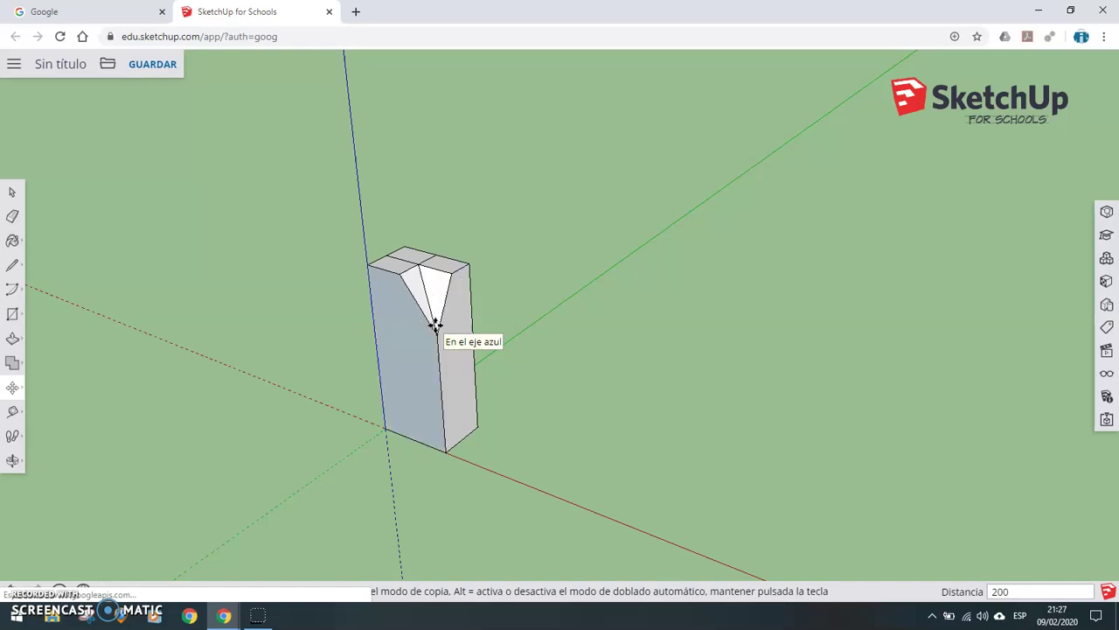
click(435, 325)
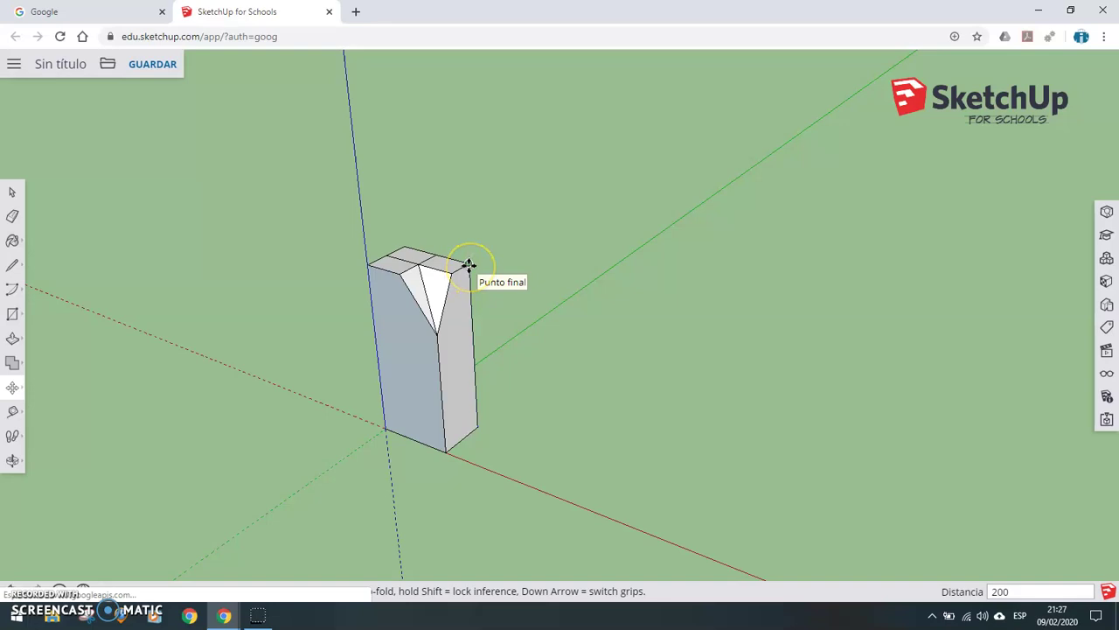
Start moving a top corner point 200 mm down the blue axis
click(470, 264)
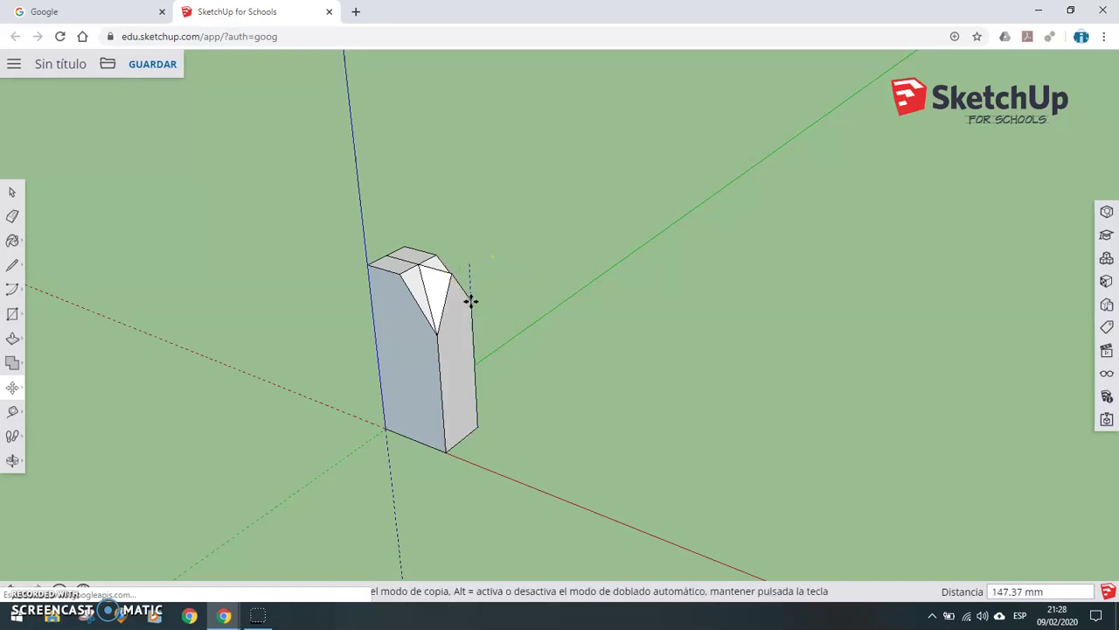
mouse_move(471, 304)
mouse_down()
mouse_move(492, 293)
mouse_move(472, 282)
mouse_move(472, 306)
mouse_up()
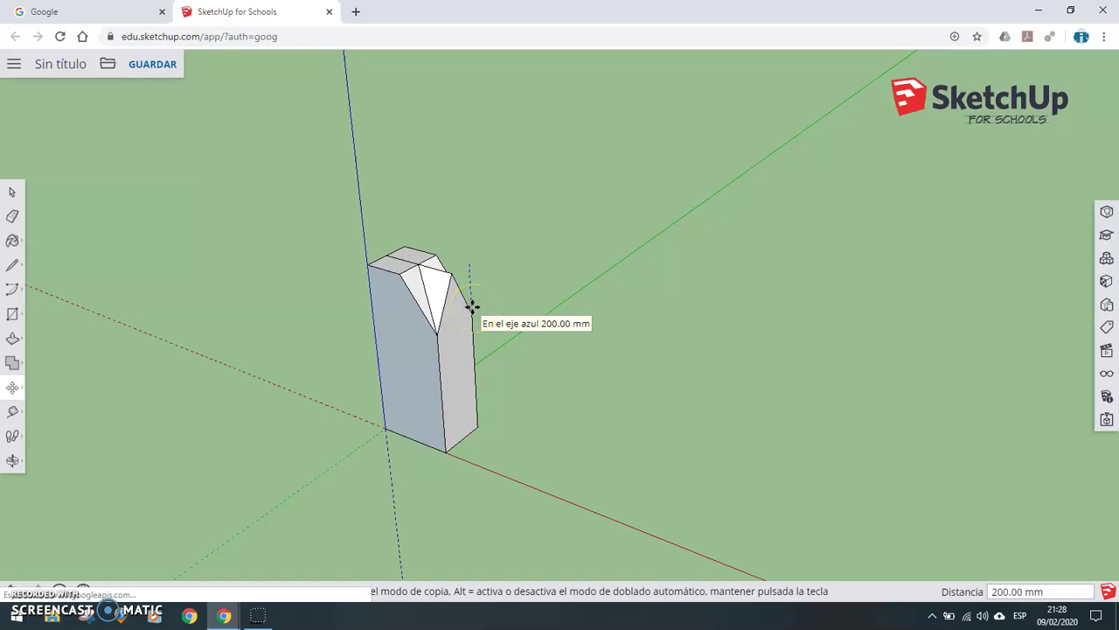
text(200)
From the box's other side, drop a top corner 200 mm down the blue axis
click(16, 465)
drag(268, 379, 160, 390)
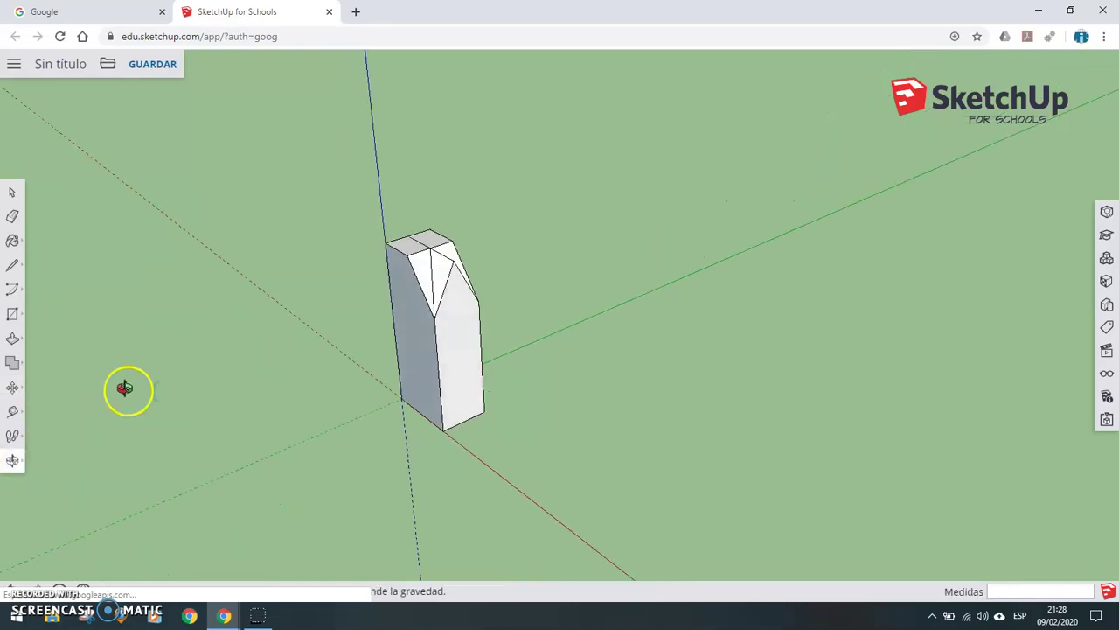
click(13, 387)
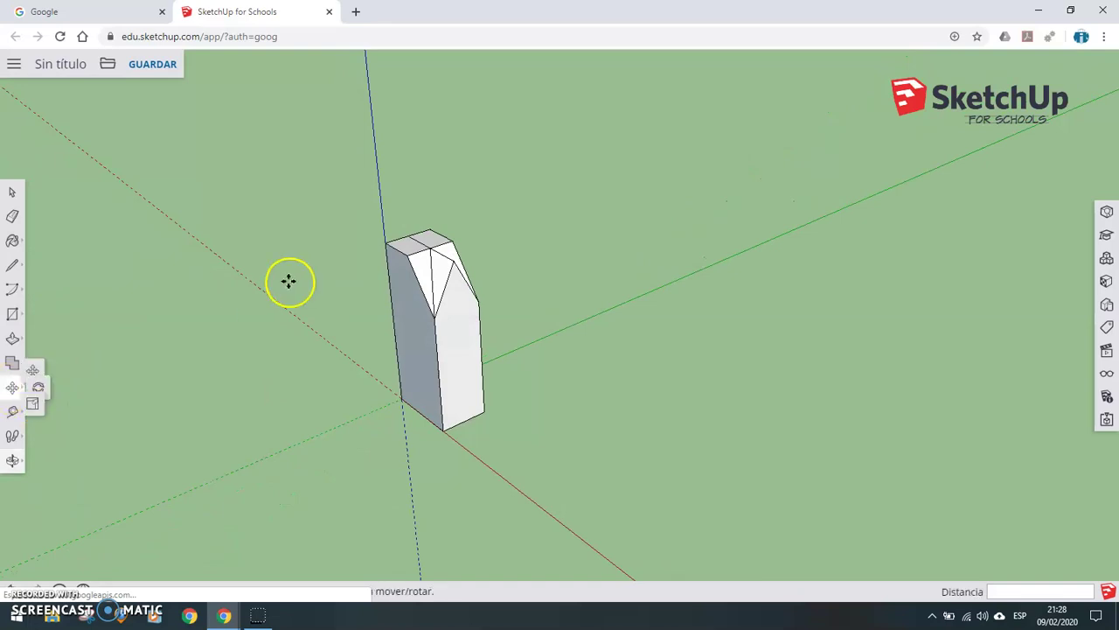
click(454, 260)
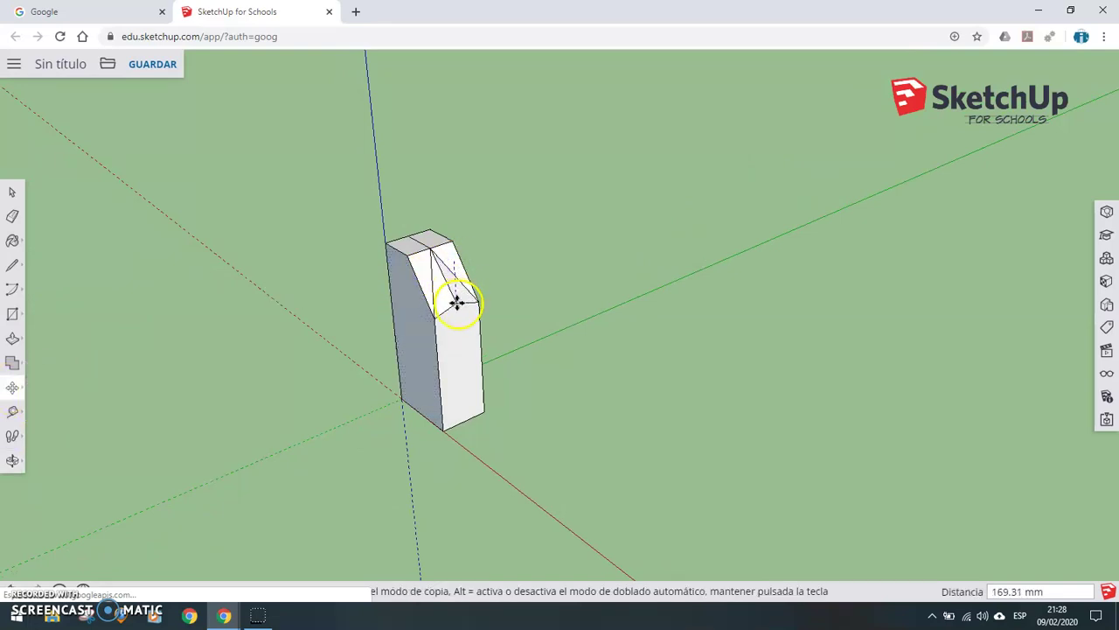
click(453, 308)
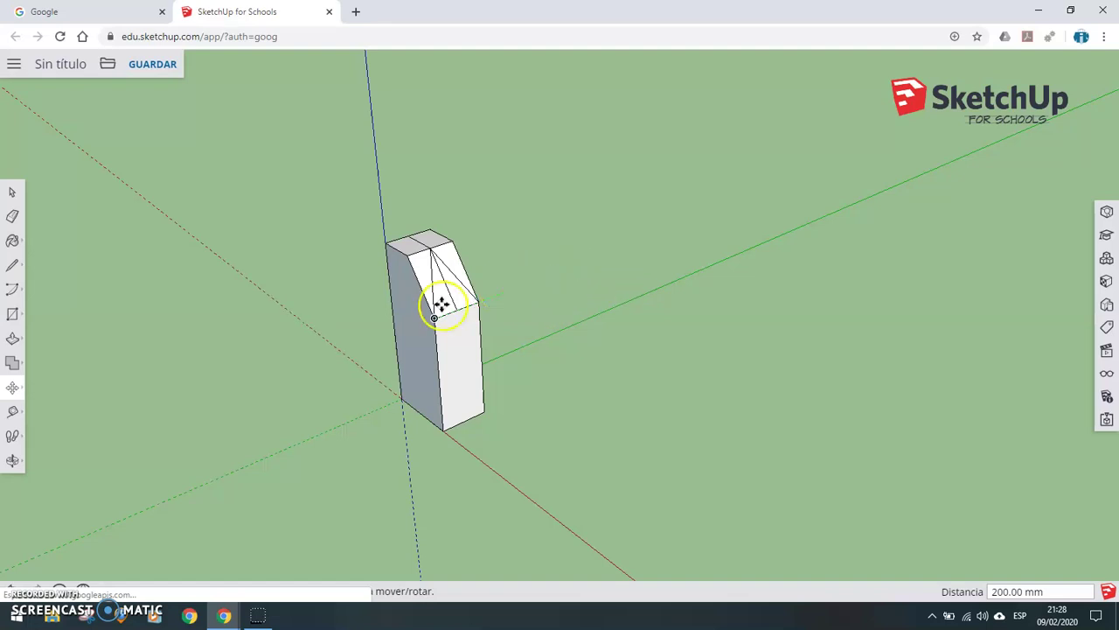
From another side, lower a second top corner by exactly 200 mm
click(12, 460)
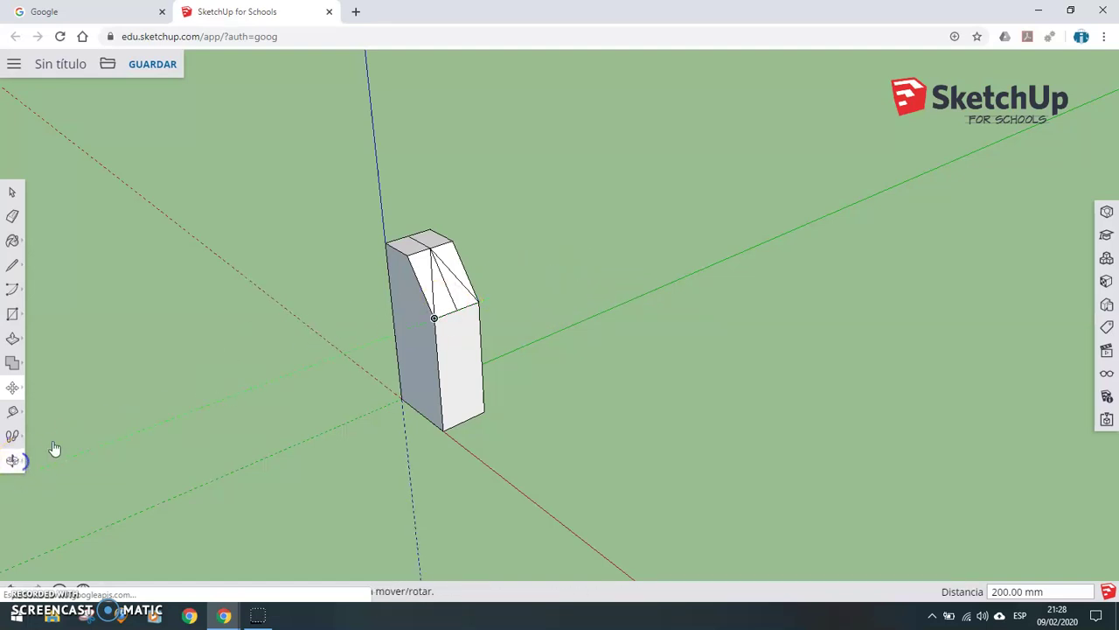
mouse_move(204, 355)
mouse_down()
mouse_move(443, 456)
mouse_move(572, 399)
mouse_move(579, 312)
mouse_up()
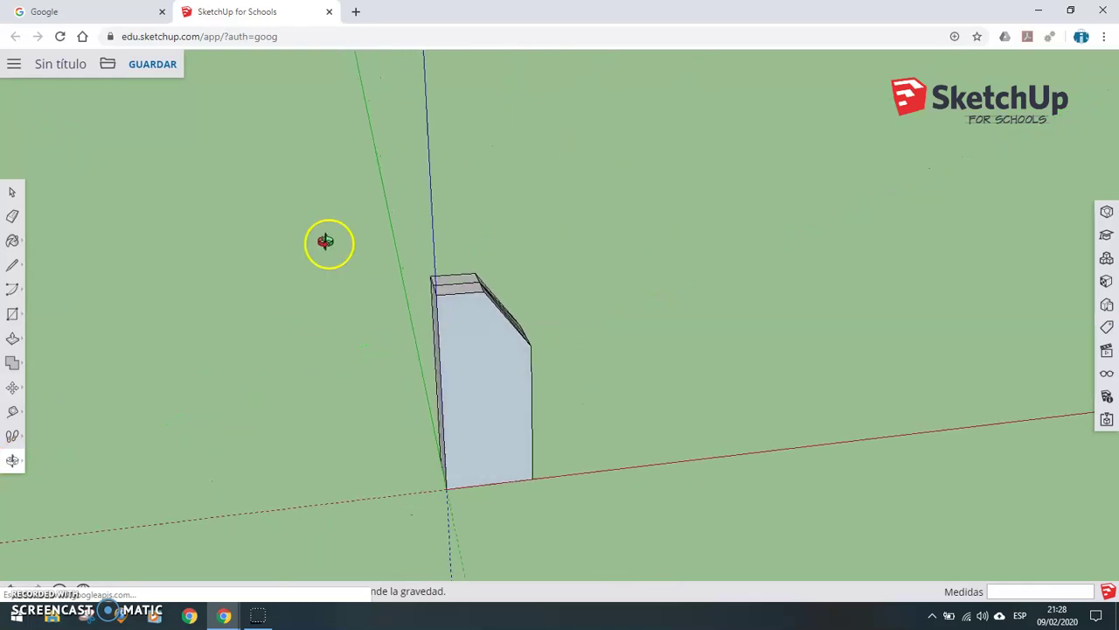
click(12, 387)
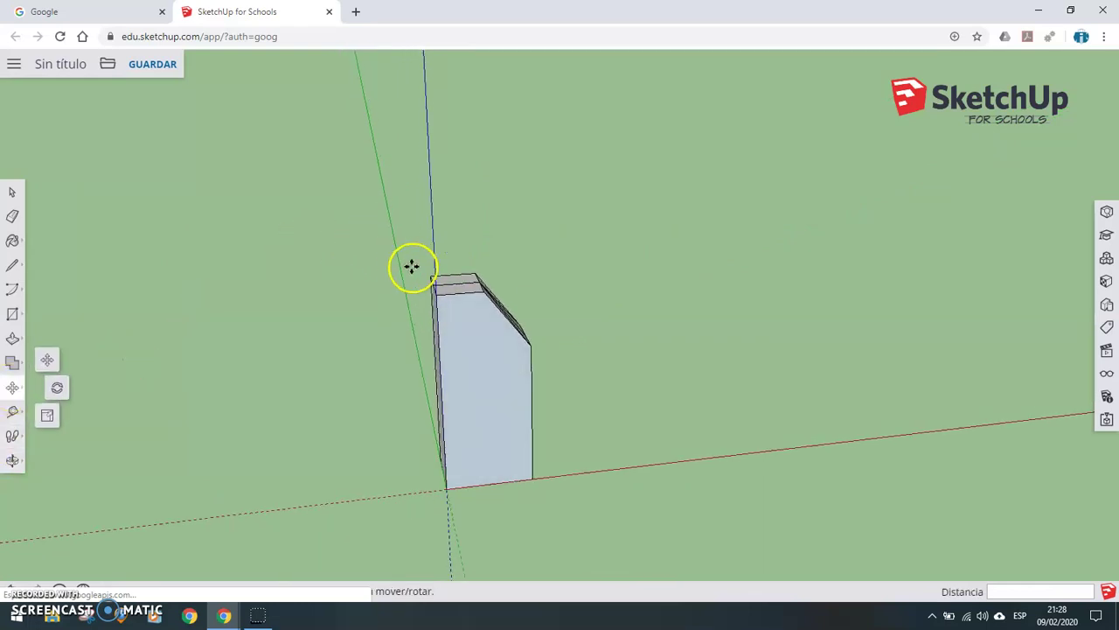
click(437, 297)
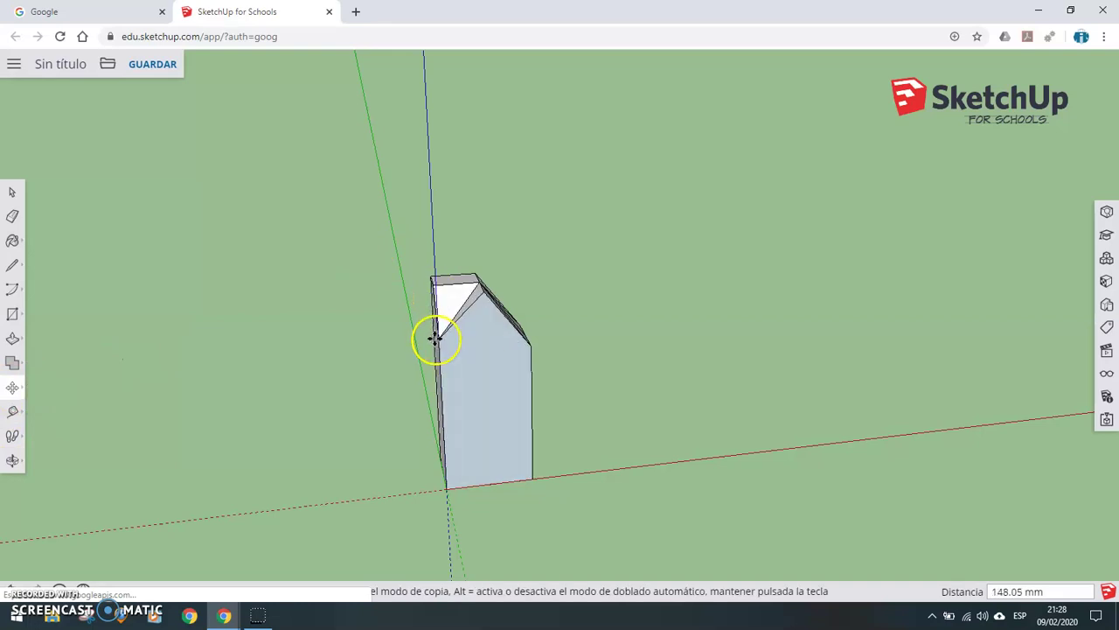
click(434, 338)
text(200)
key(Return)
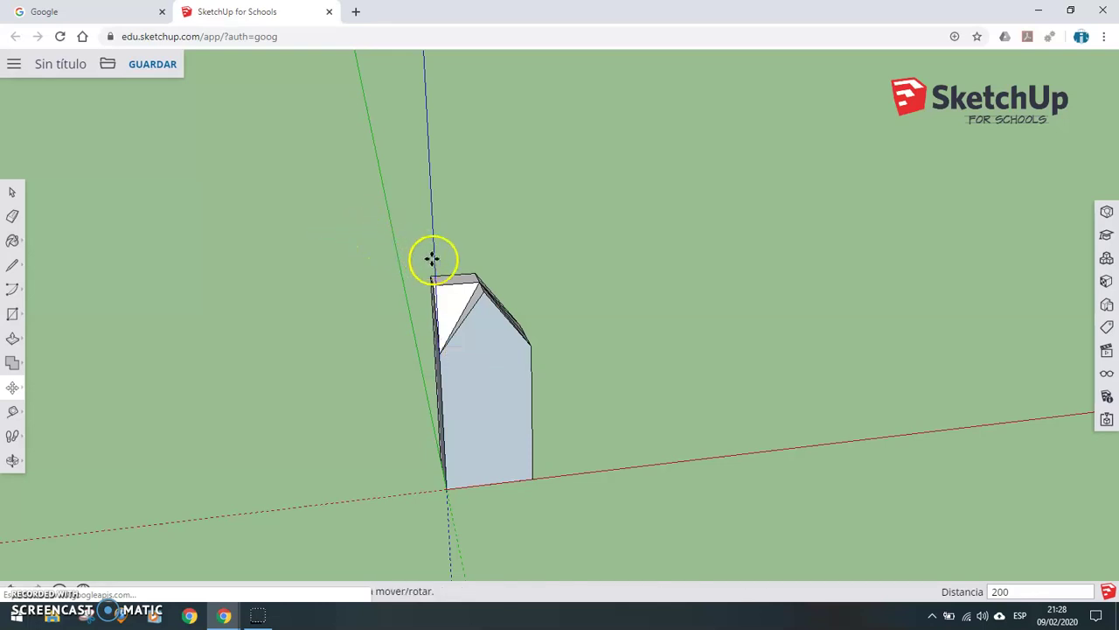
Move the front-left top corner down as well
mouse_move(432, 258)
mouse_down()
mouse_move(484, 300)
mouse_move(454, 347)
mouse_up()
click(438, 354)
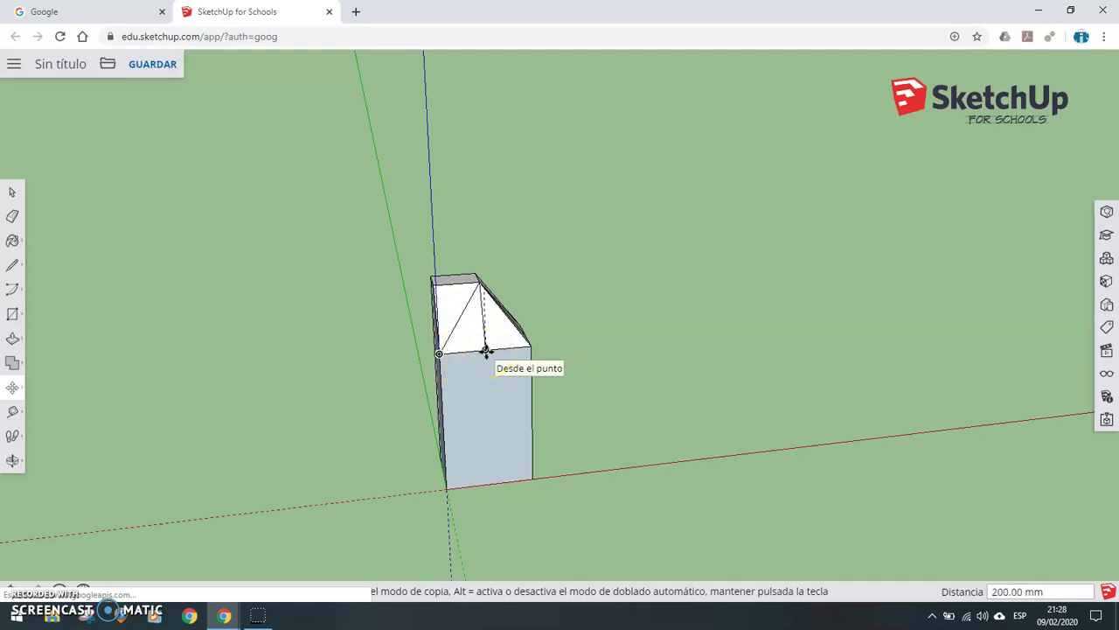
click(486, 351)
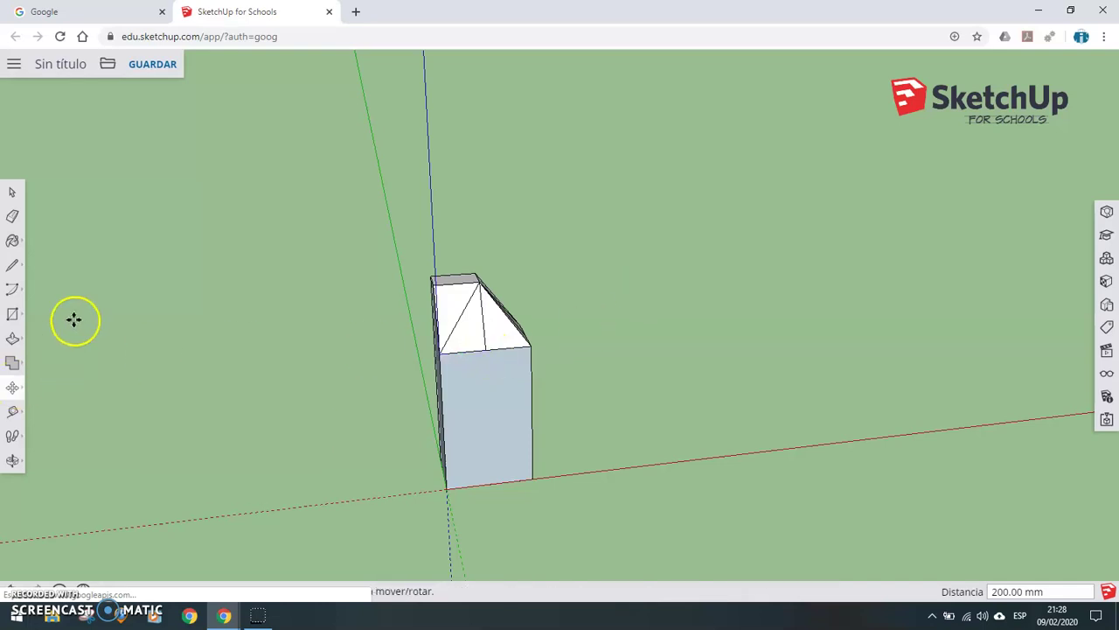
Lower another top corner 200 mm along the blue axis
click(12, 459)
mouse_move(218, 402)
mouse_down()
mouse_move(277, 397)
mouse_move(528, 467)
mouse_move(662, 467)
mouse_move(757, 396)
mouse_up()
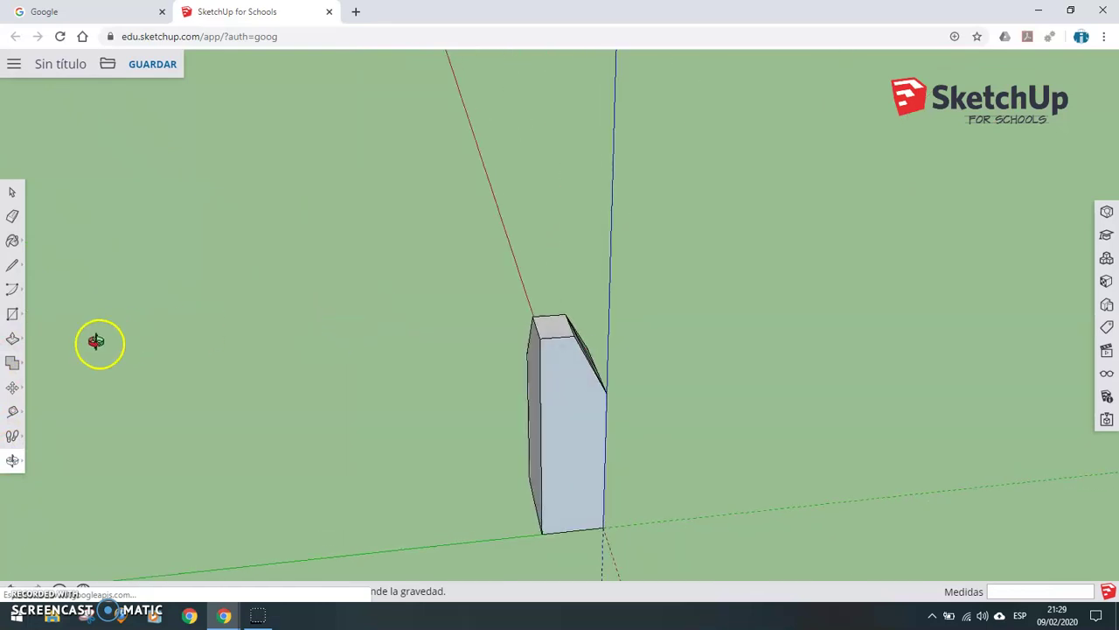
click(12, 387)
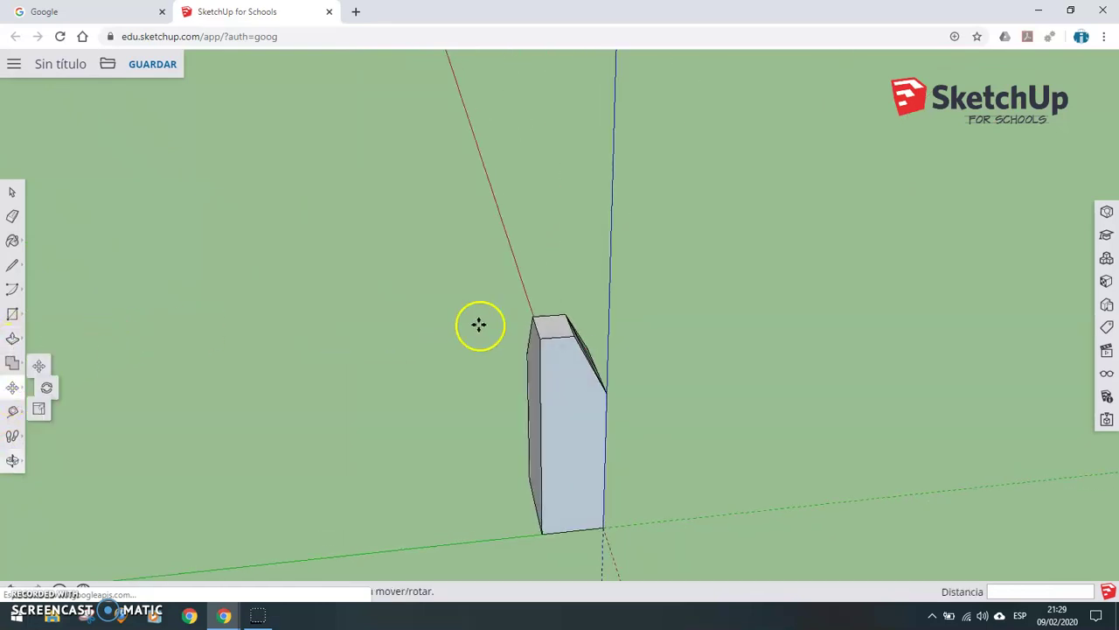
click(540, 341)
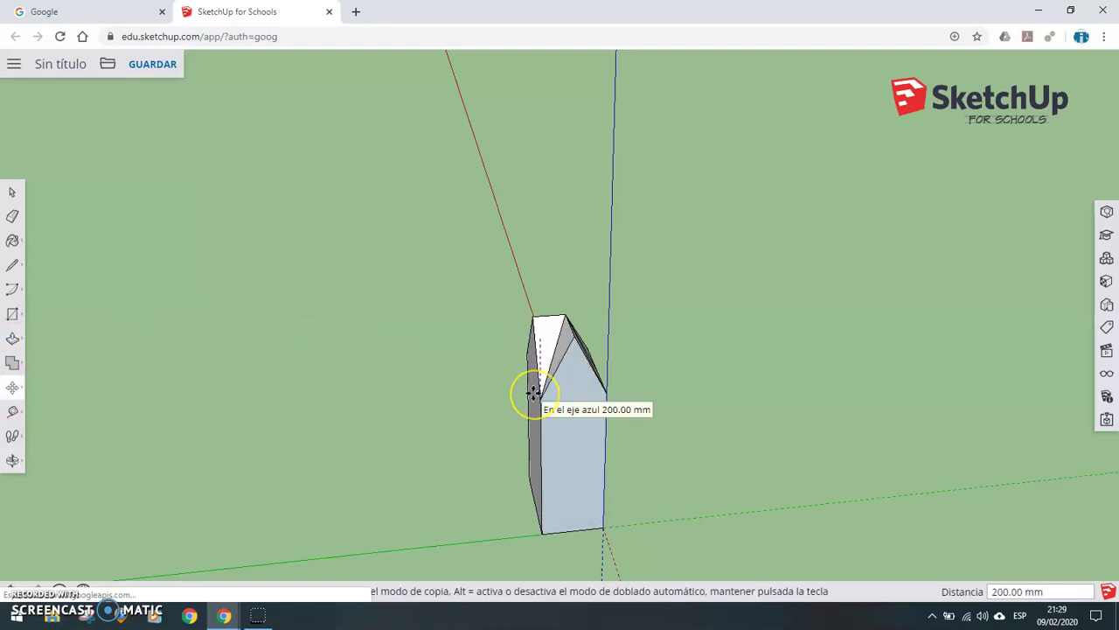
text(200)
click(534, 393)
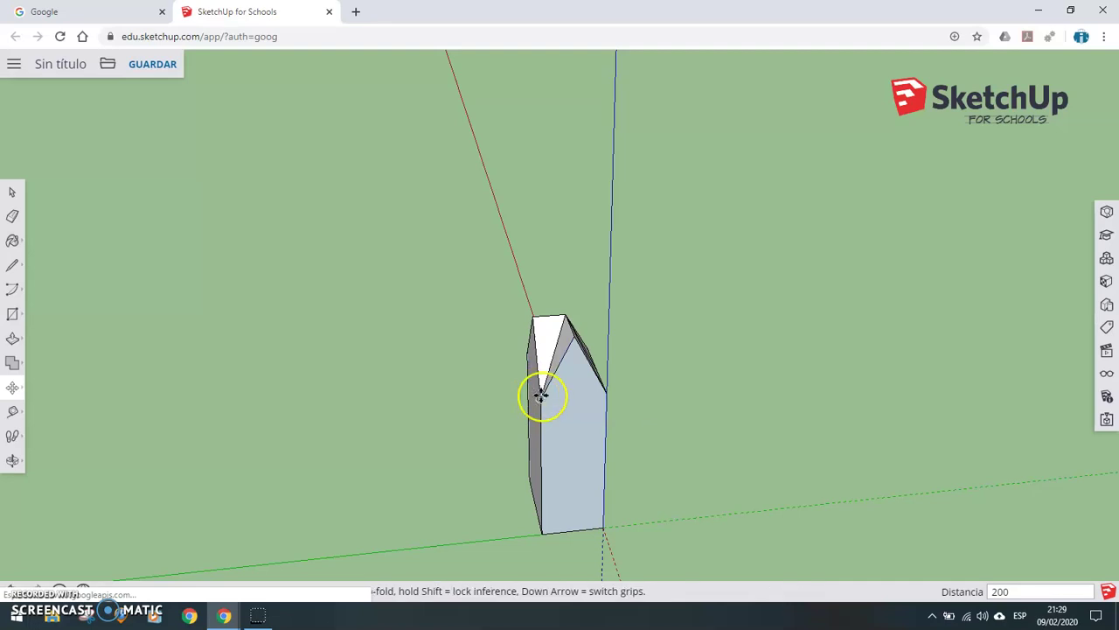
Adjust the roof apex and ridge edge to reshape the sloped roof face
drag(577, 344, 575, 319)
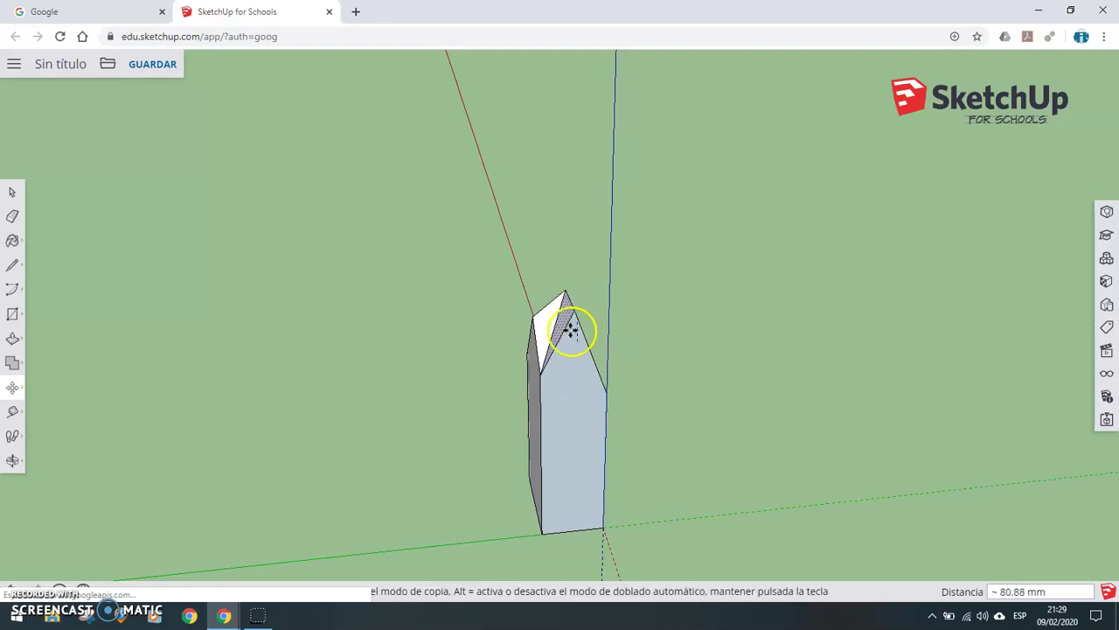
key(Escape)
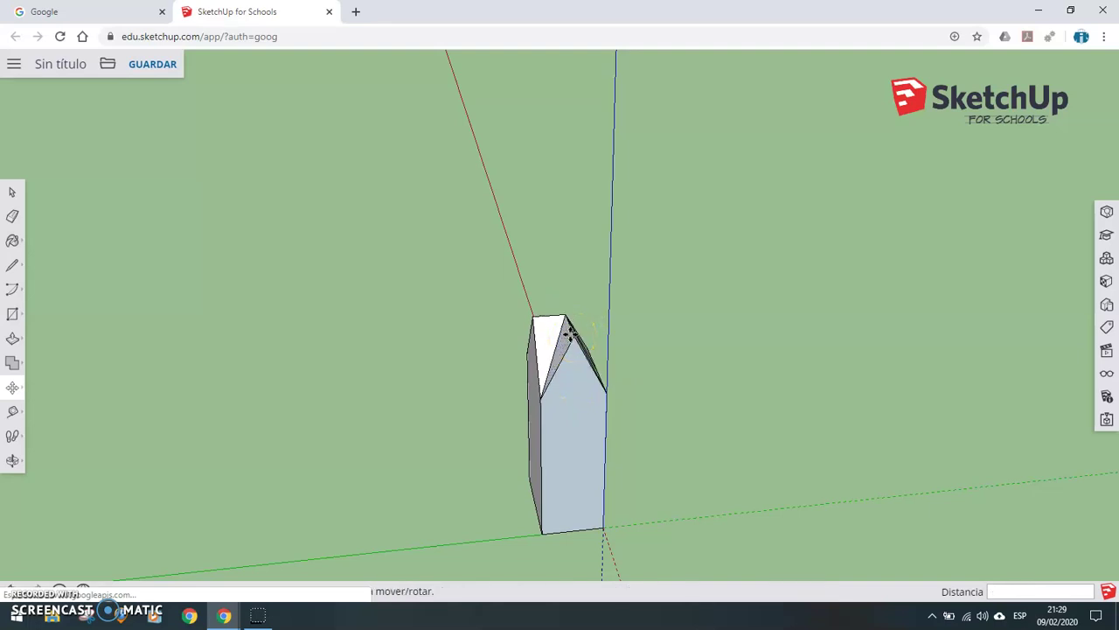
mouse_move(569, 334)
mouse_down()
mouse_move(546, 286)
mouse_move(570, 325)
mouse_up()
click(584, 348)
drag(577, 339, 571, 398)
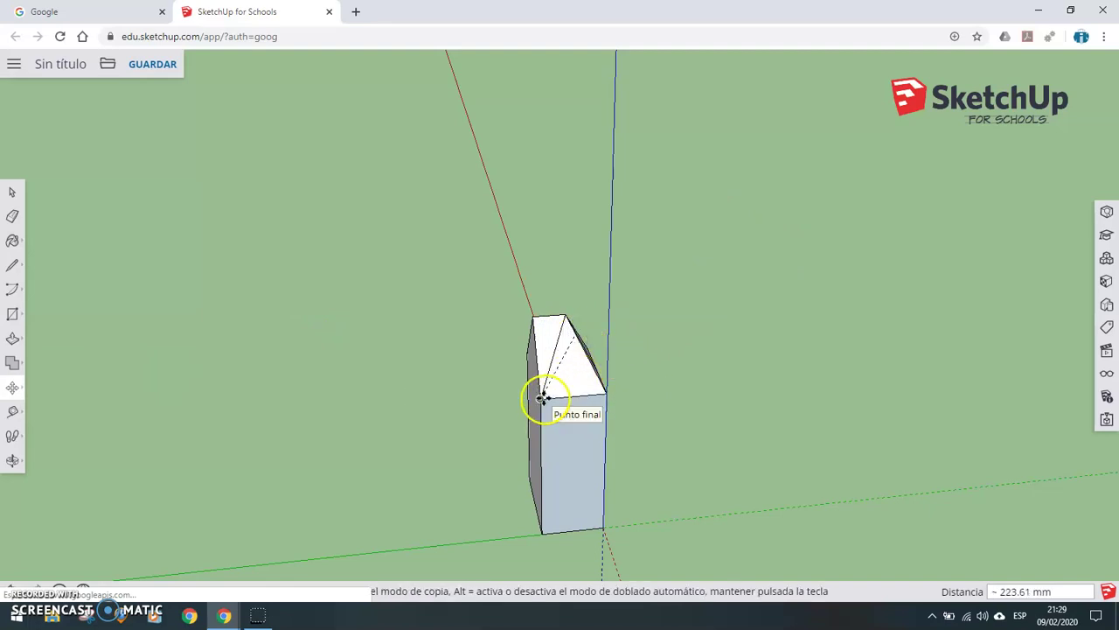
click(578, 385)
click(14, 390)
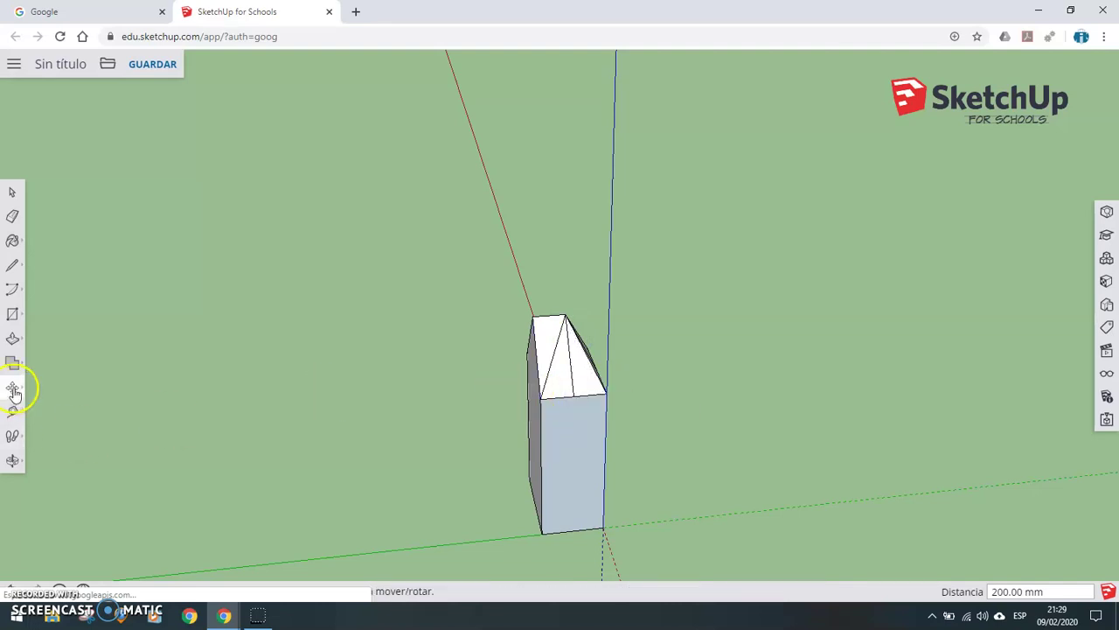
Drop the remaining top corner down the blue axis so all roof faces meet at the apex
click(12, 460)
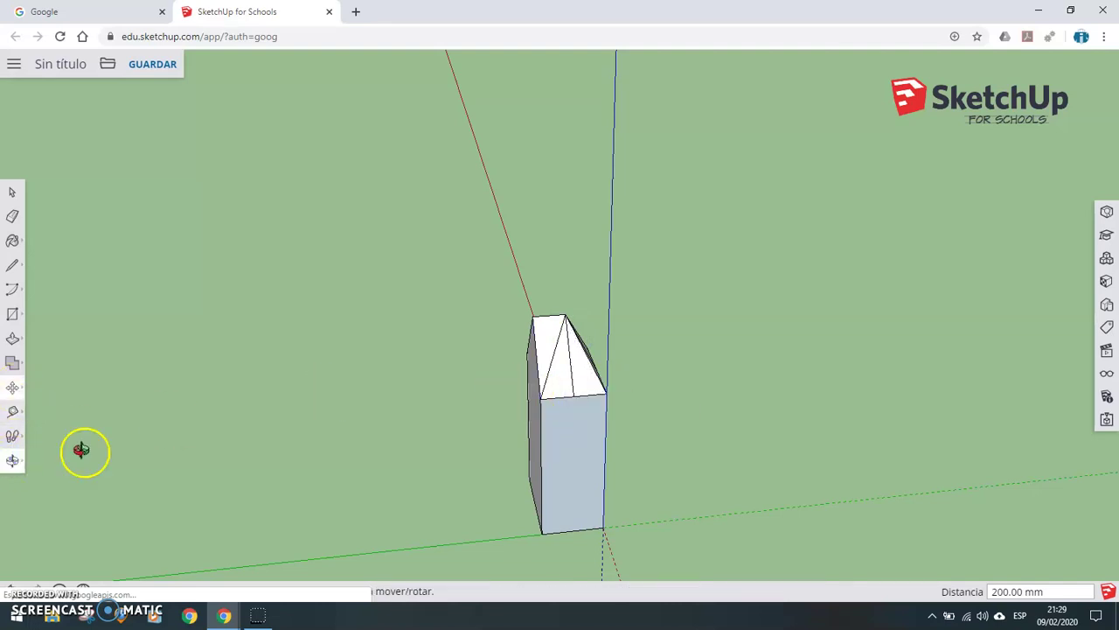
mouse_move(254, 407)
mouse_down()
mouse_move(550, 482)
mouse_move(537, 482)
mouse_up()
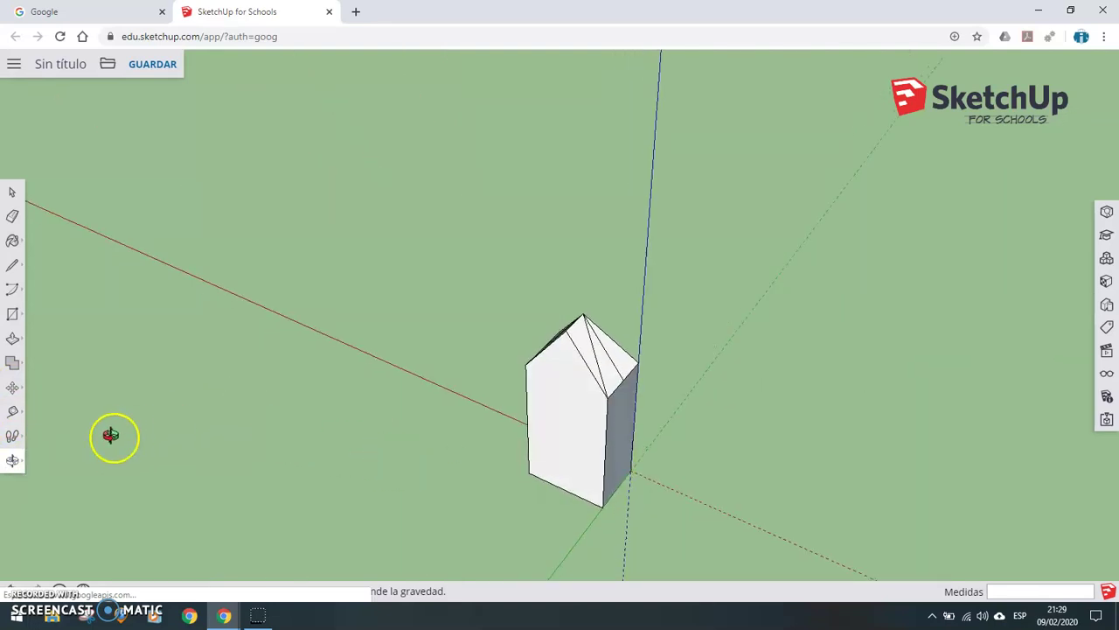
click(10, 393)
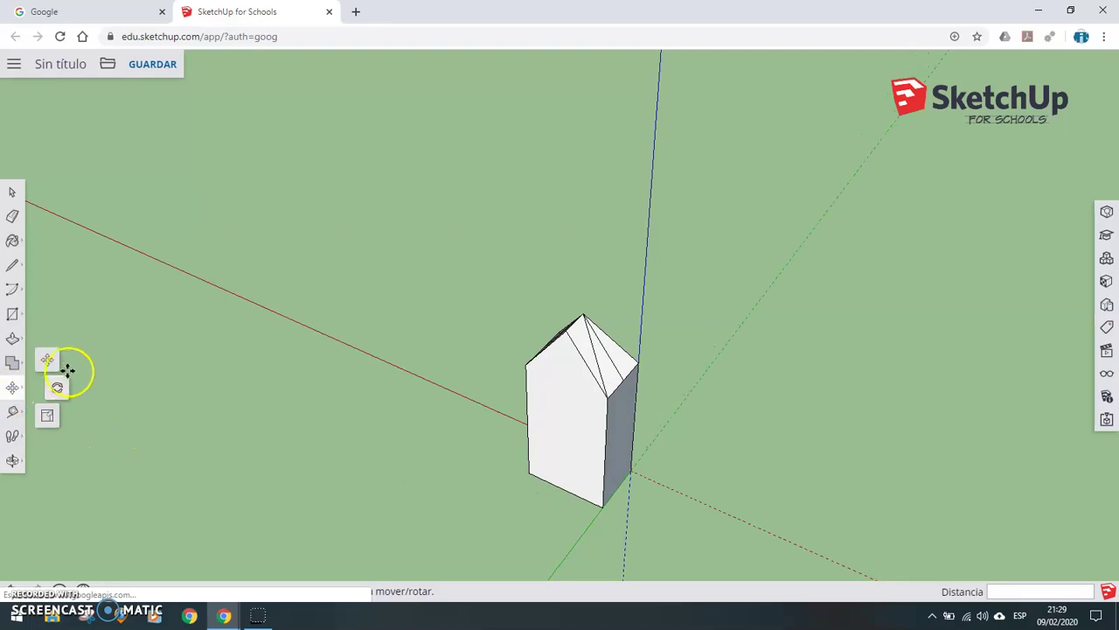
click(571, 322)
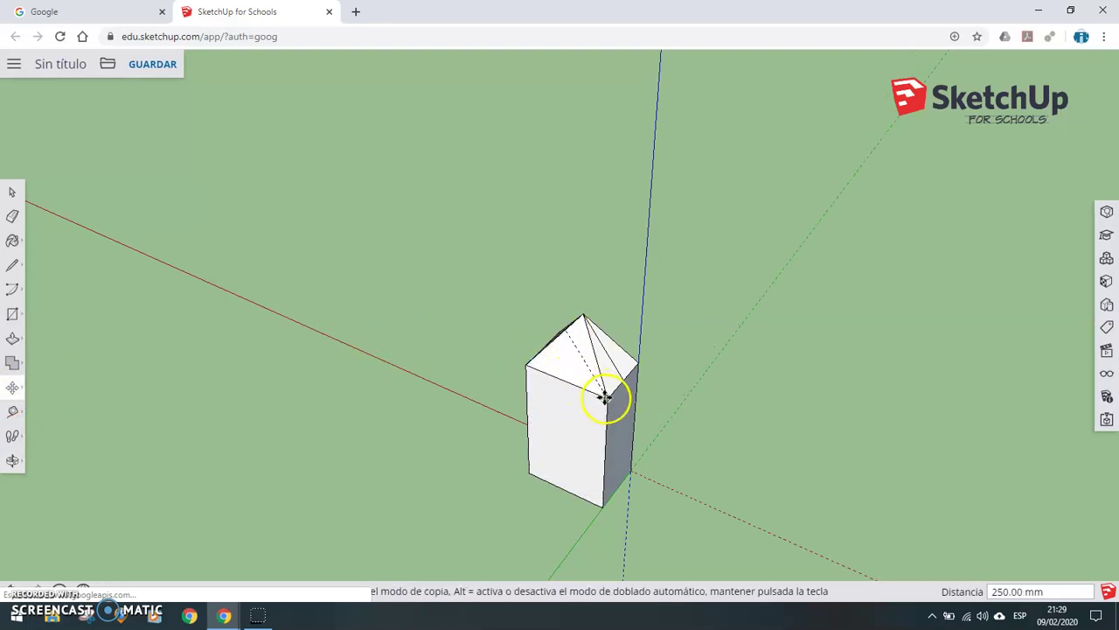
click(567, 385)
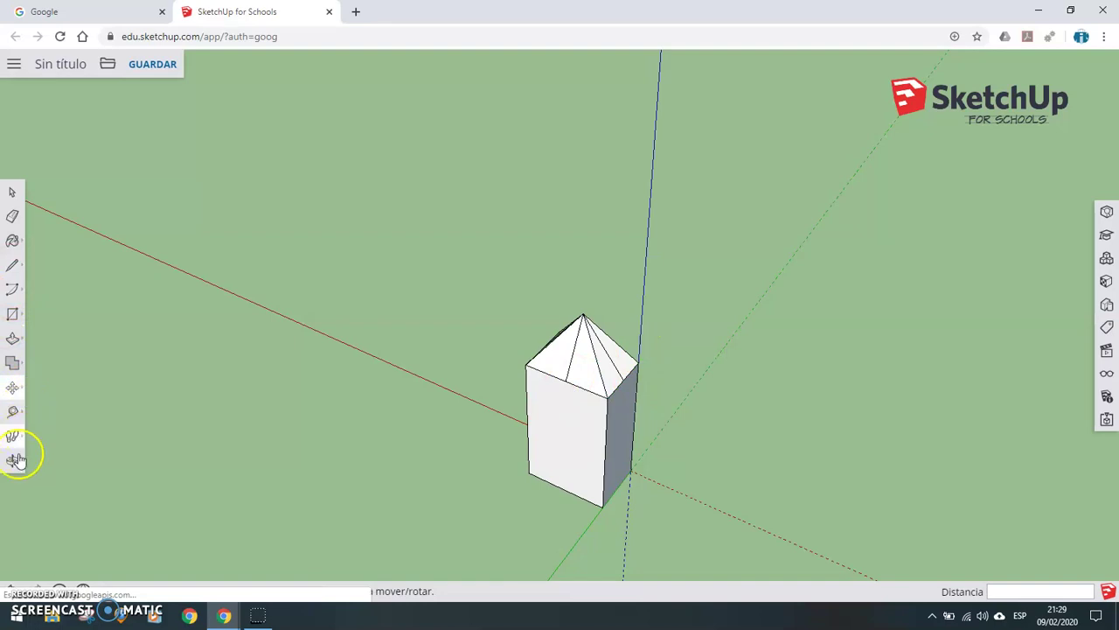
Switch to the standard isometric view and close the Views panel
click(1107, 350)
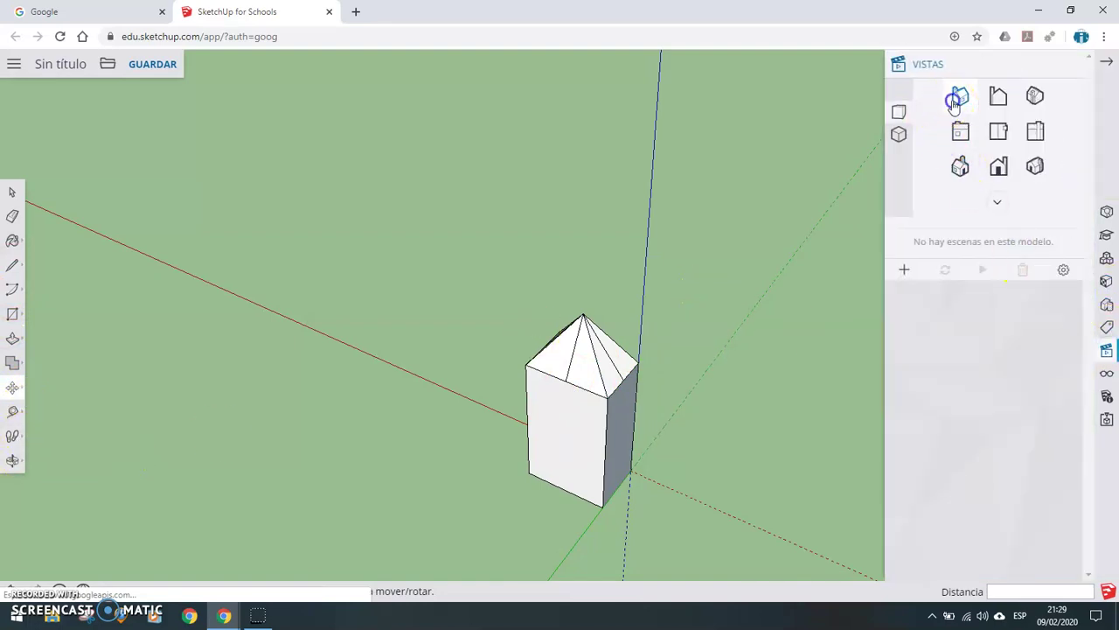
click(955, 101)
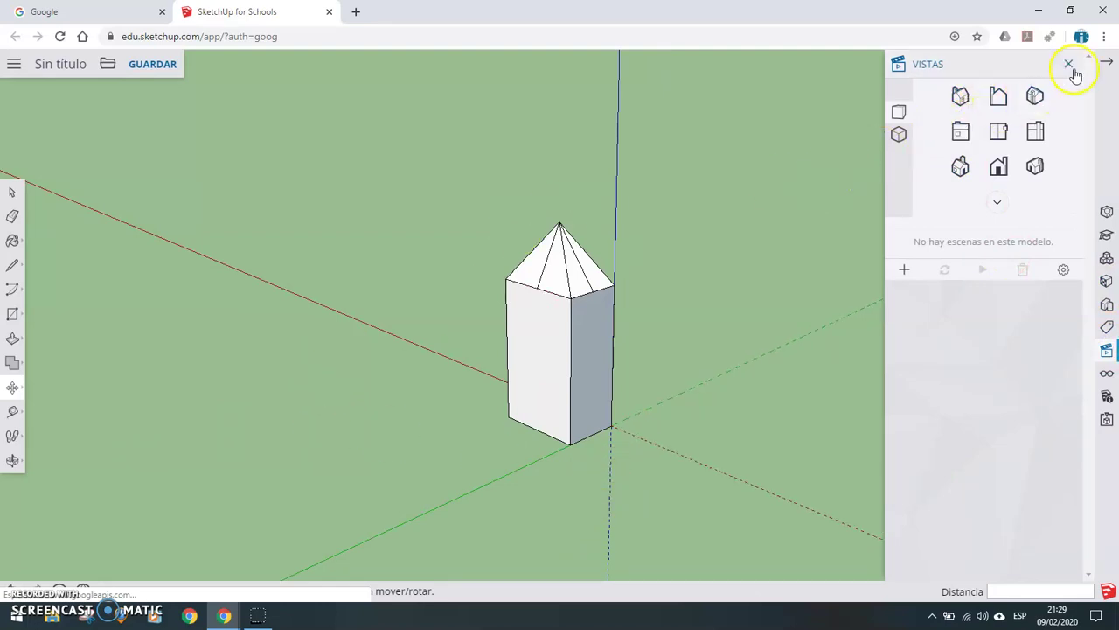
click(1066, 68)
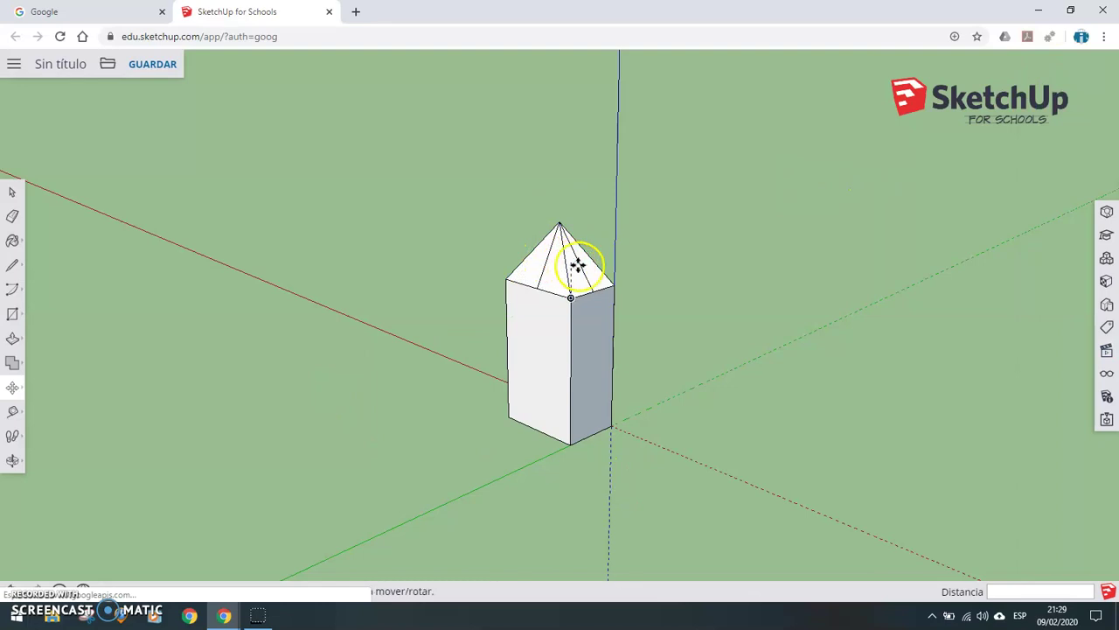
Erase the extra edge lines on the roof, orbiting around the box to reach them
click(12, 216)
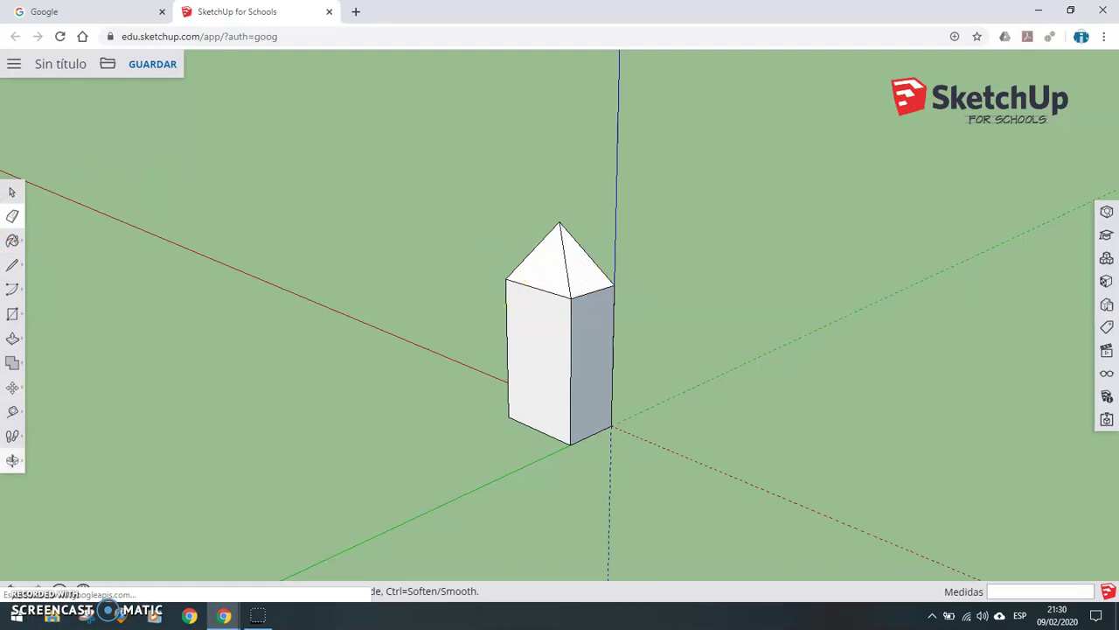
click(12, 461)
mouse_move(413, 405)
mouse_down()
mouse_move(187, 412)
mouse_move(600, 385)
mouse_move(589, 412)
mouse_move(380, 420)
mouse_move(499, 306)
mouse_move(583, 266)
mouse_up()
click(12, 217)
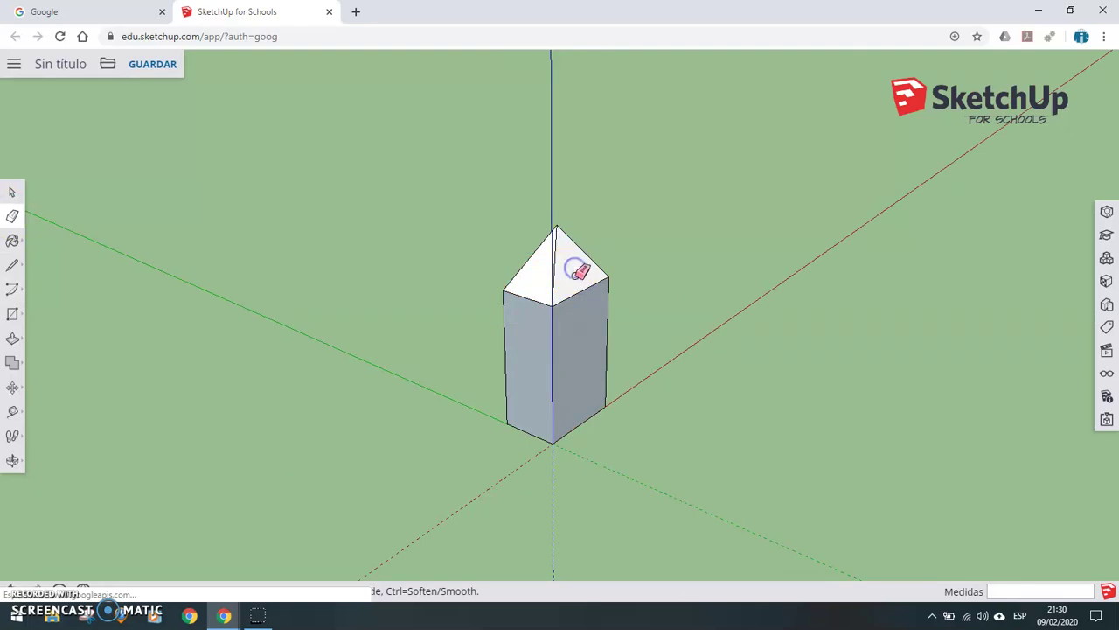
click(12, 460)
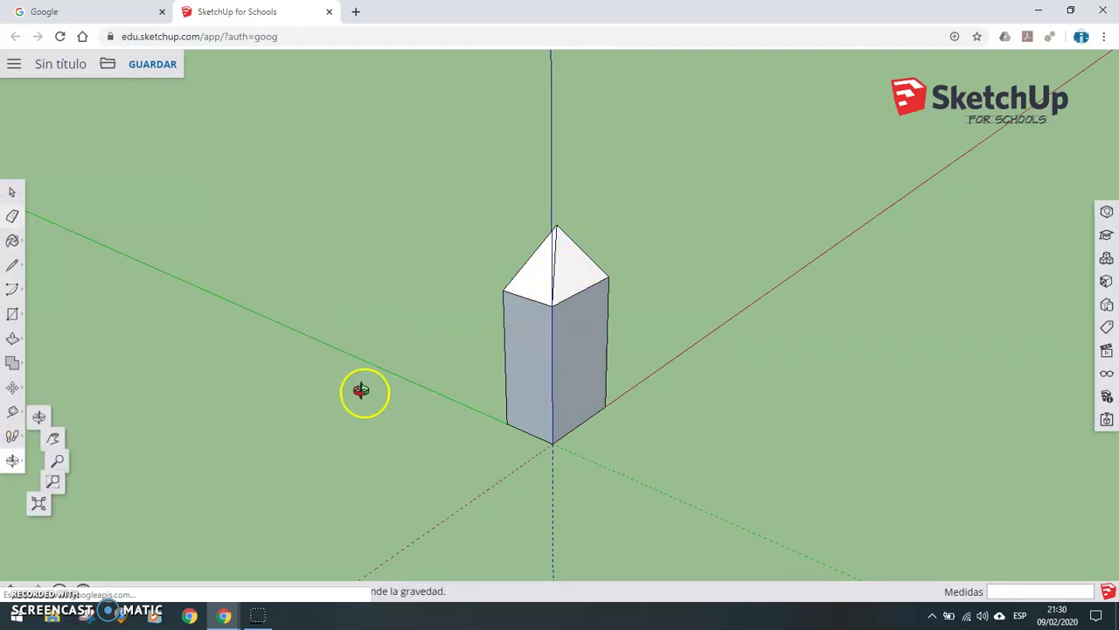
mouse_move(737, 408)
mouse_down()
mouse_move(460, 487)
mouse_move(225, 465)
mouse_move(508, 312)
mouse_up()
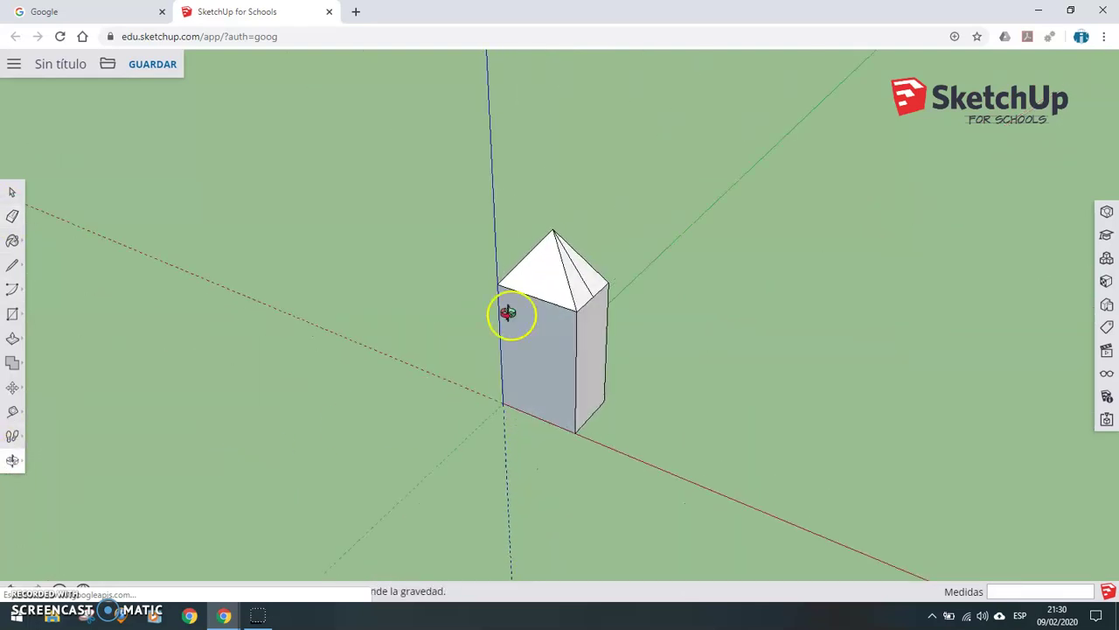
click(13, 218)
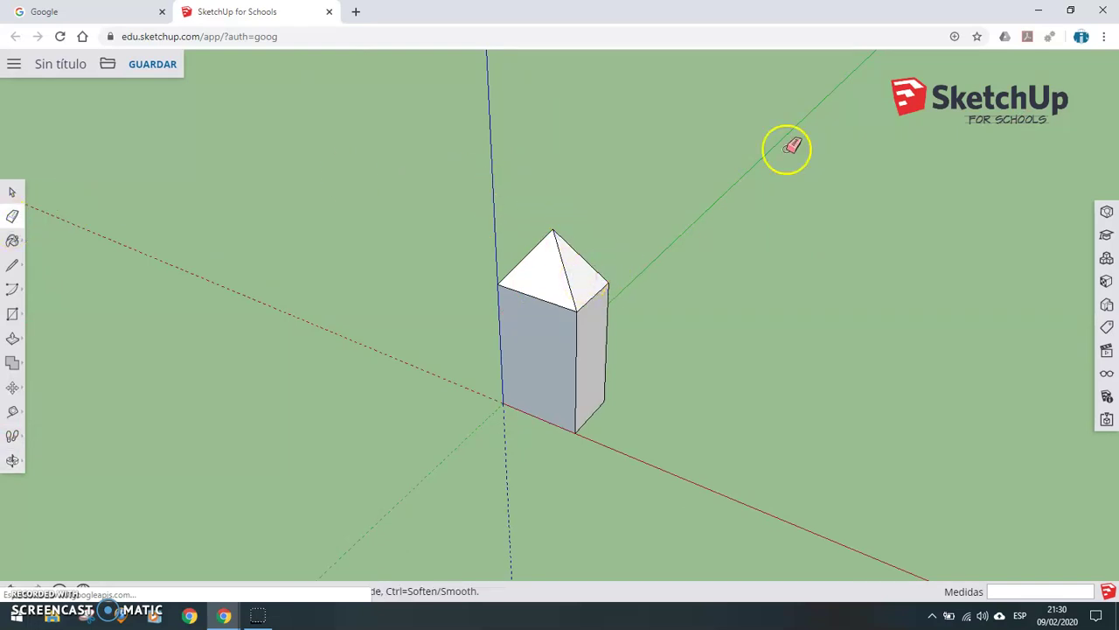
In Front view, add a guide 350 mm above the base and a point 150 mm in from the left
click(1108, 350)
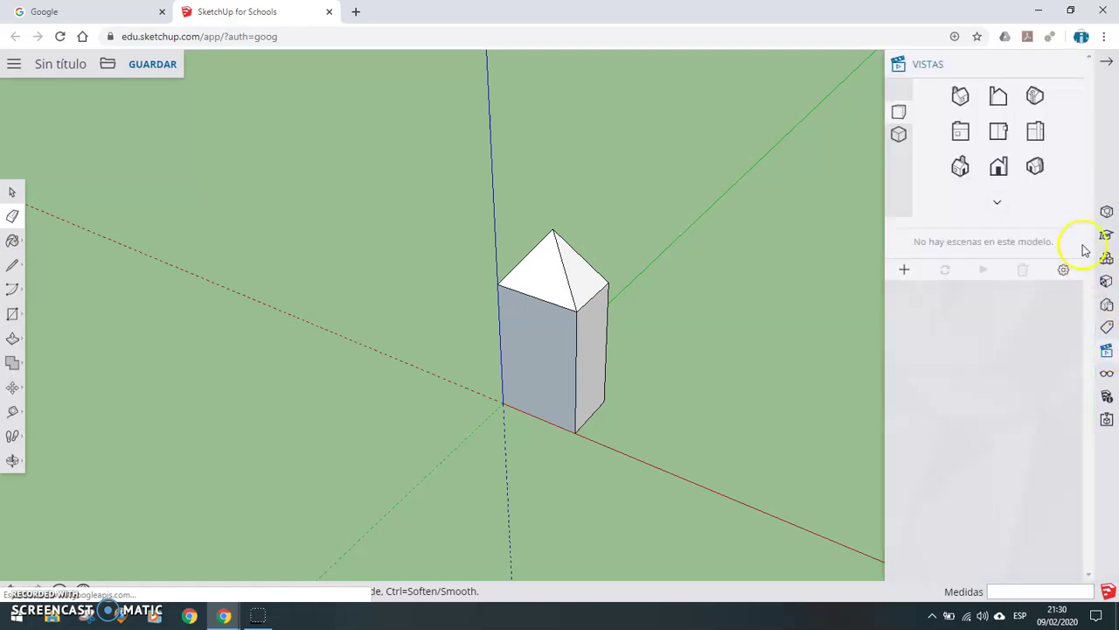
click(998, 166)
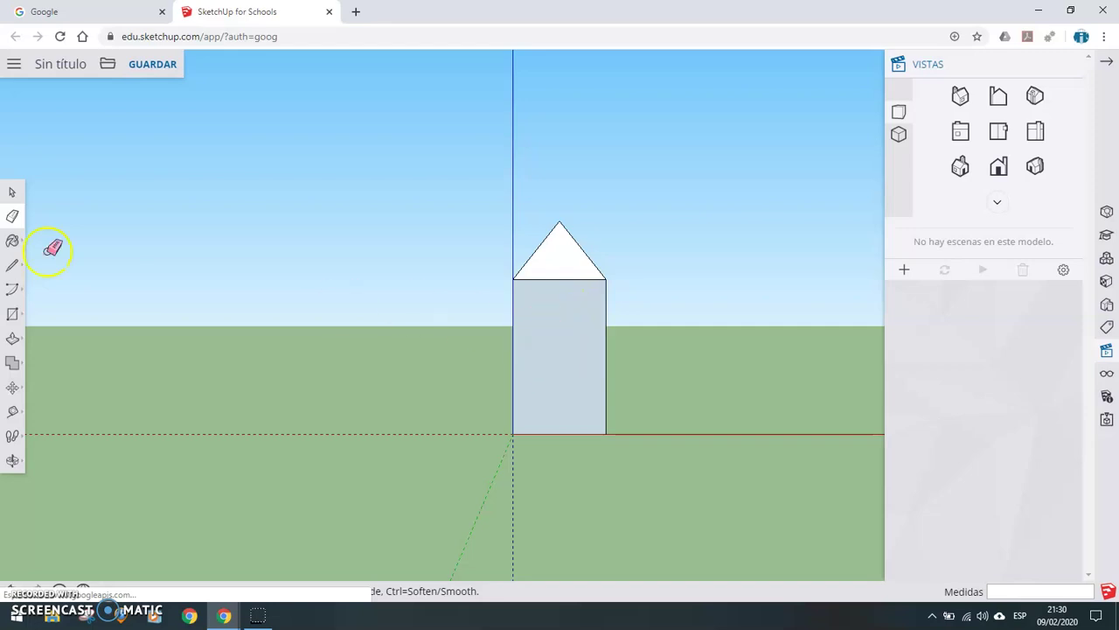
click(13, 412)
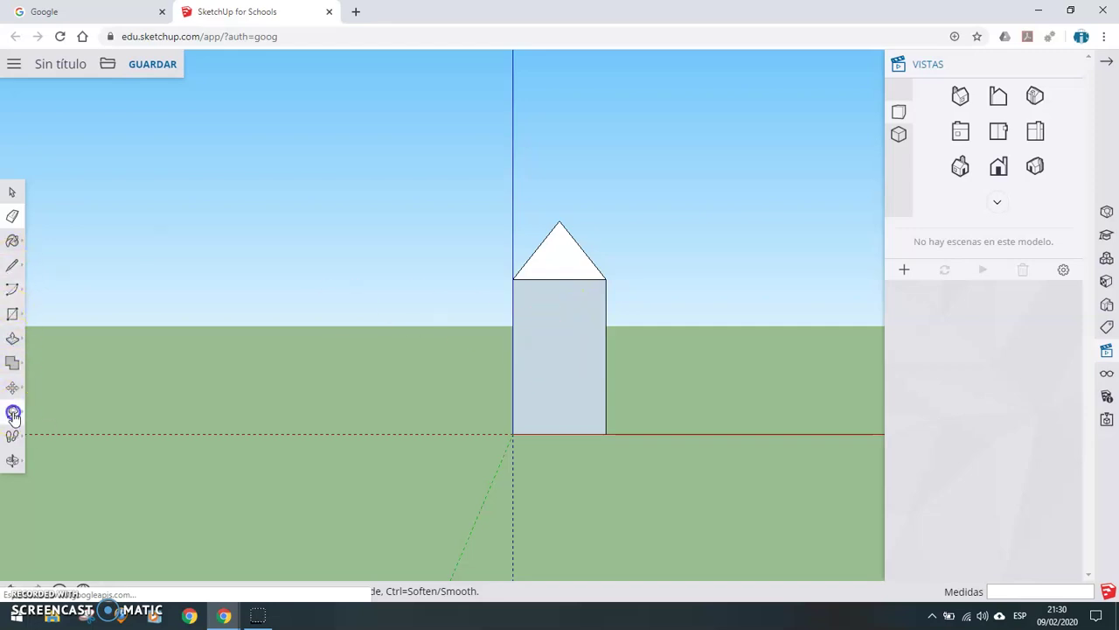
click(559, 433)
text(350)
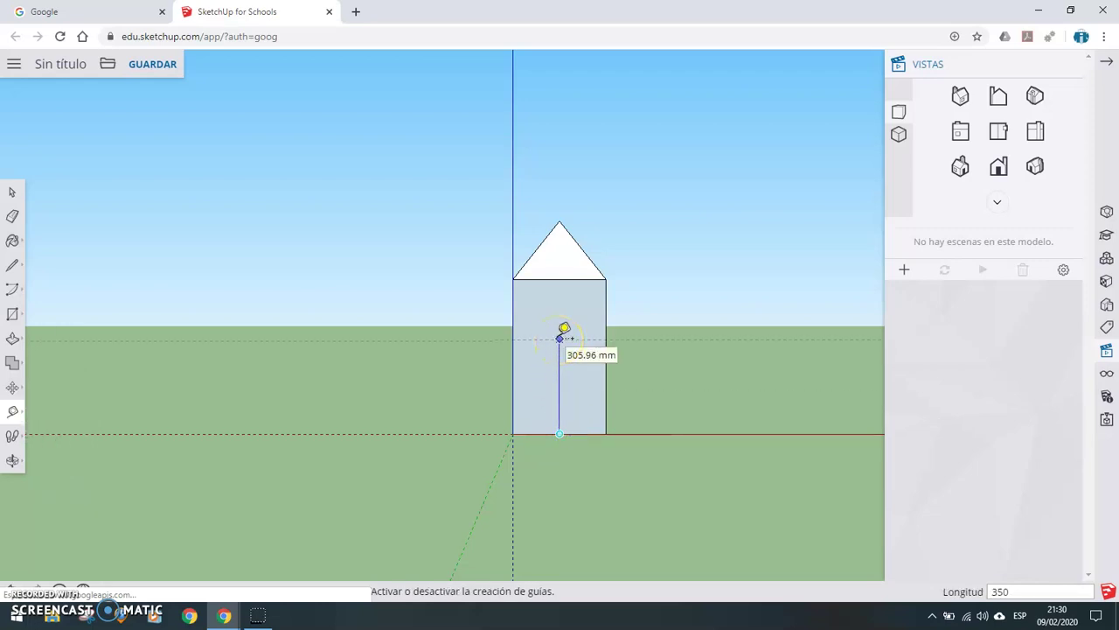
key(Return)
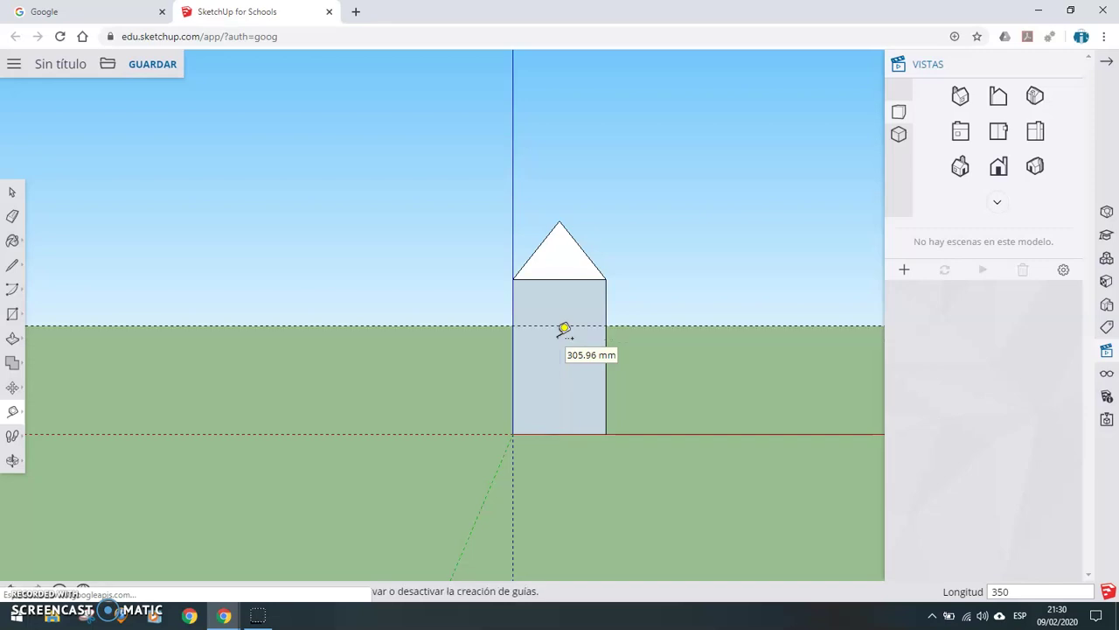
click(514, 325)
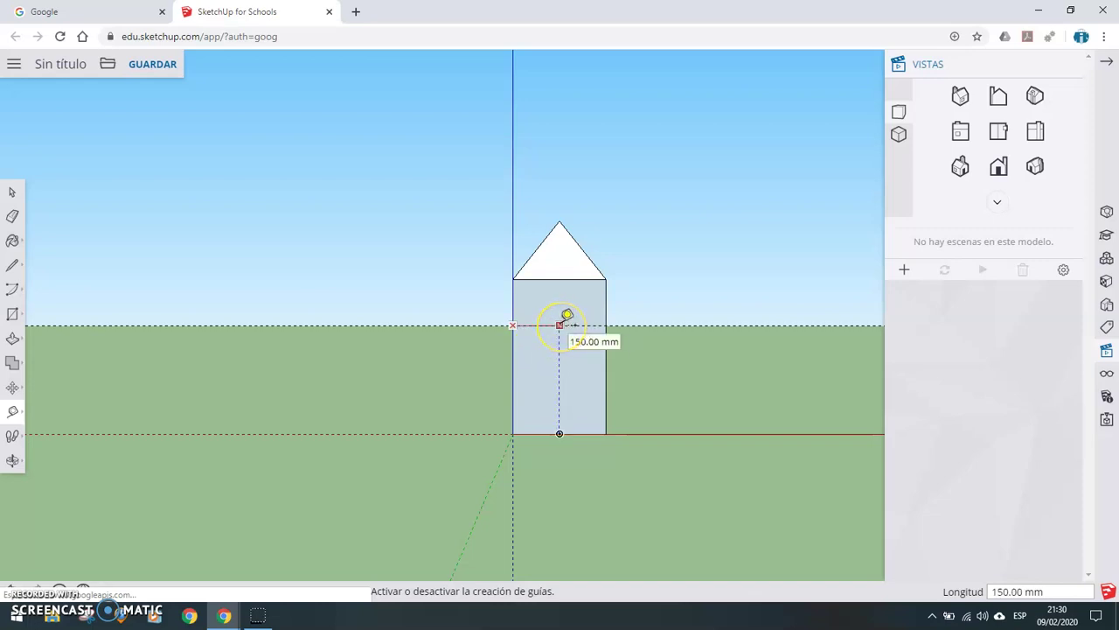
click(560, 325)
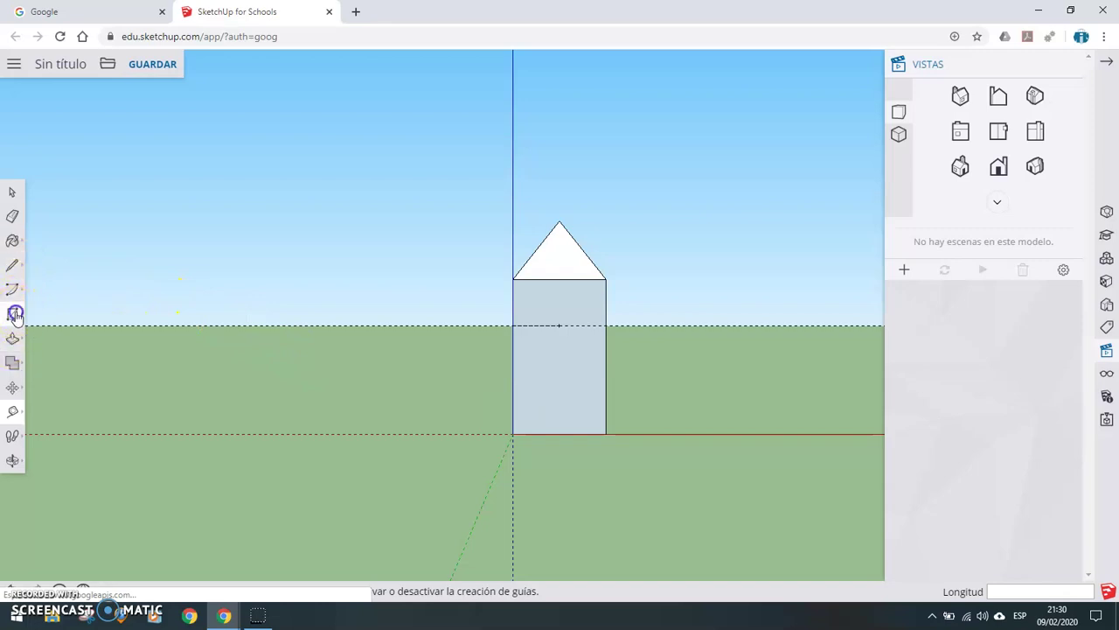
Draw a 100 mm radius circle centred on the front-face guide point, then switch back to Iso view
click(13, 313)
click(67, 315)
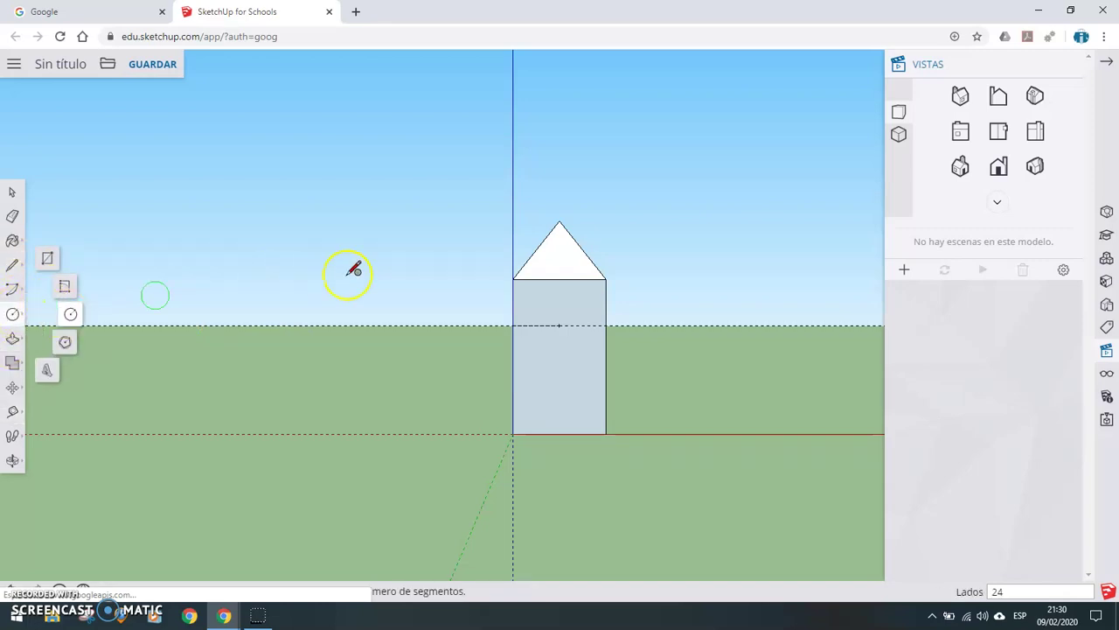
click(559, 325)
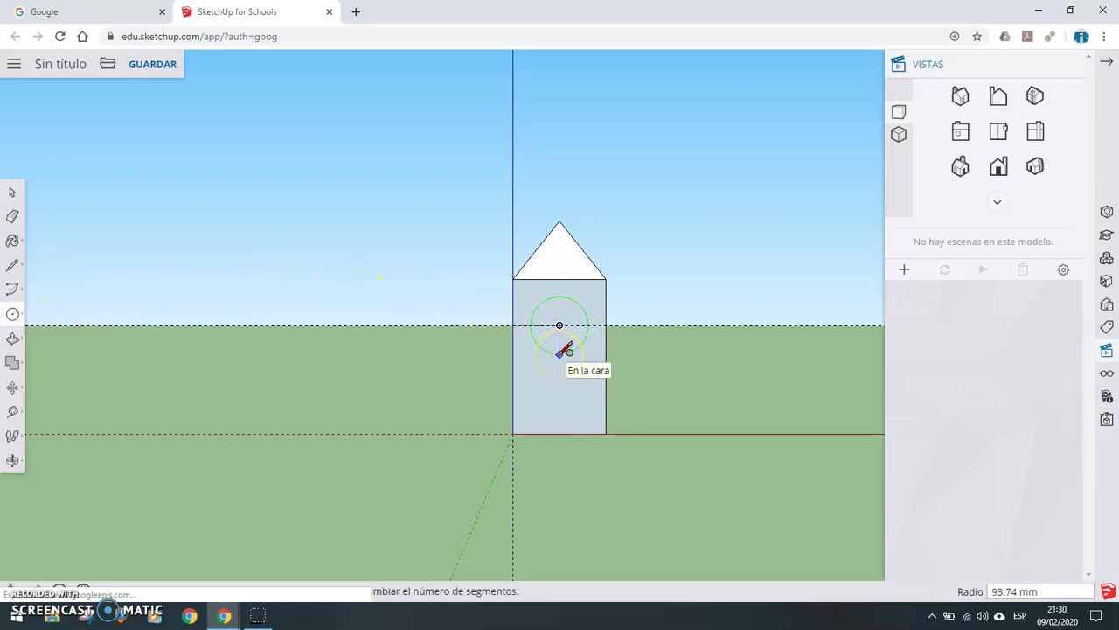
text(100)
key(Return)
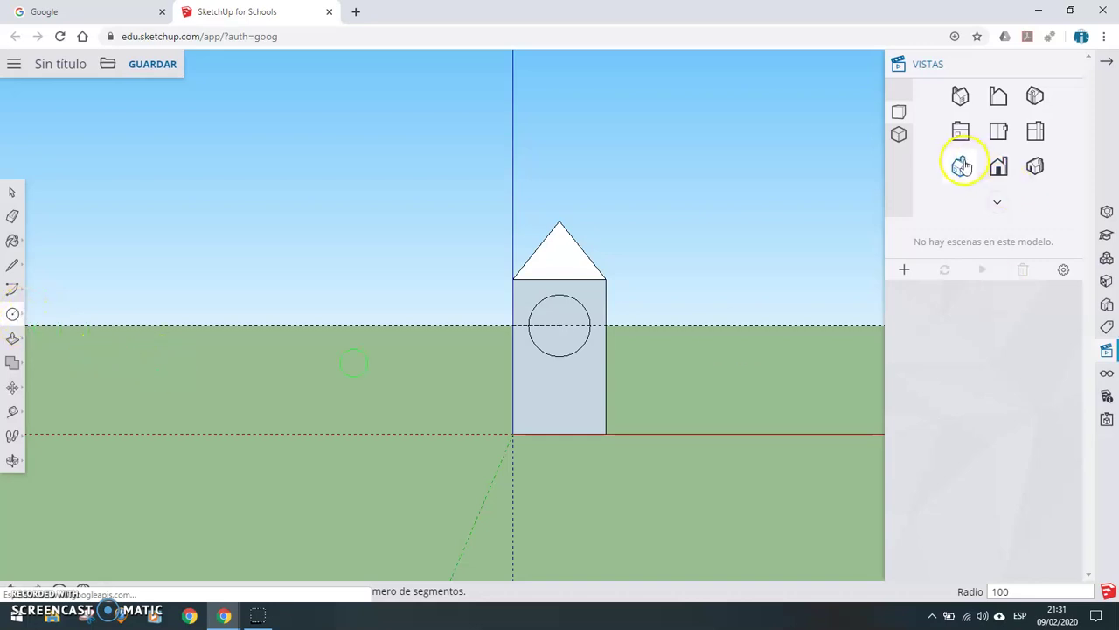
click(961, 166)
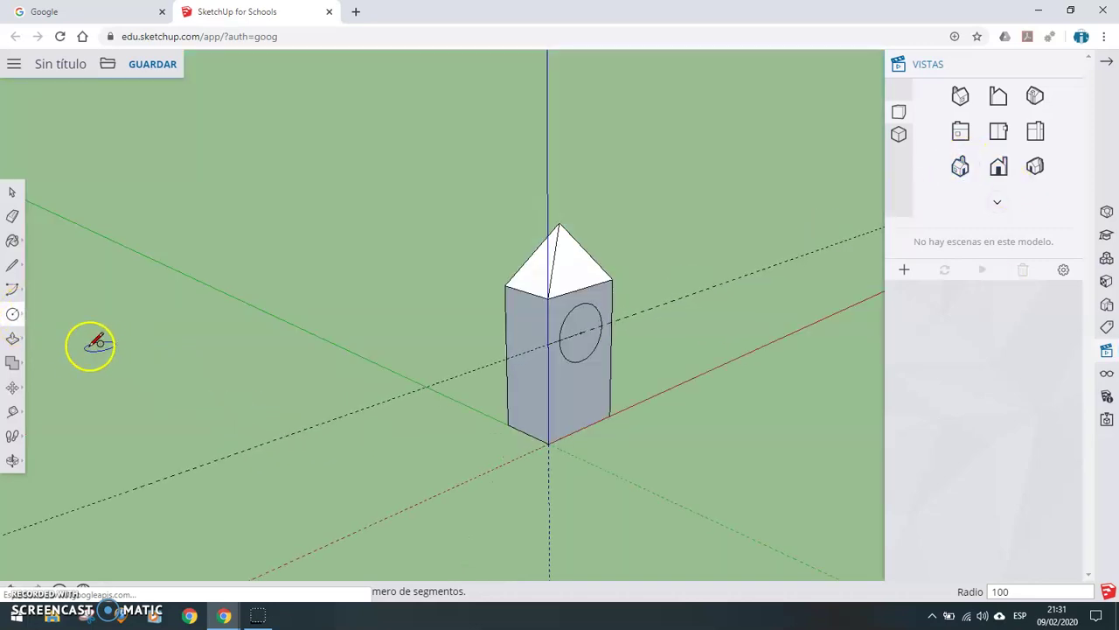
Push/Pull the circle 200 mm through the box to cut a round hole
click(14, 337)
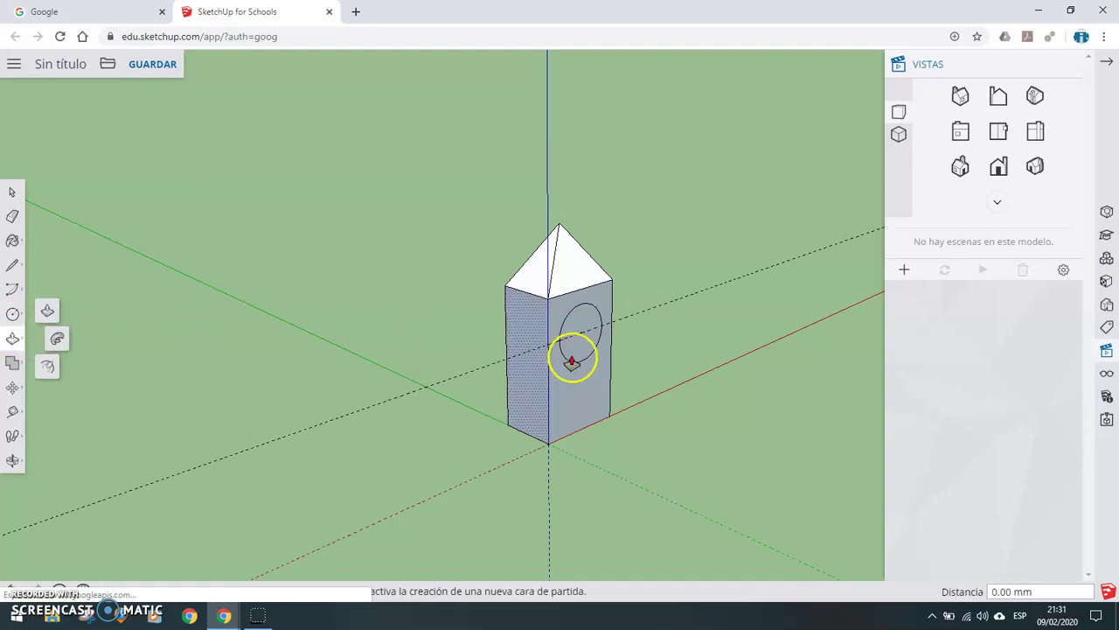
click(584, 345)
click(499, 333)
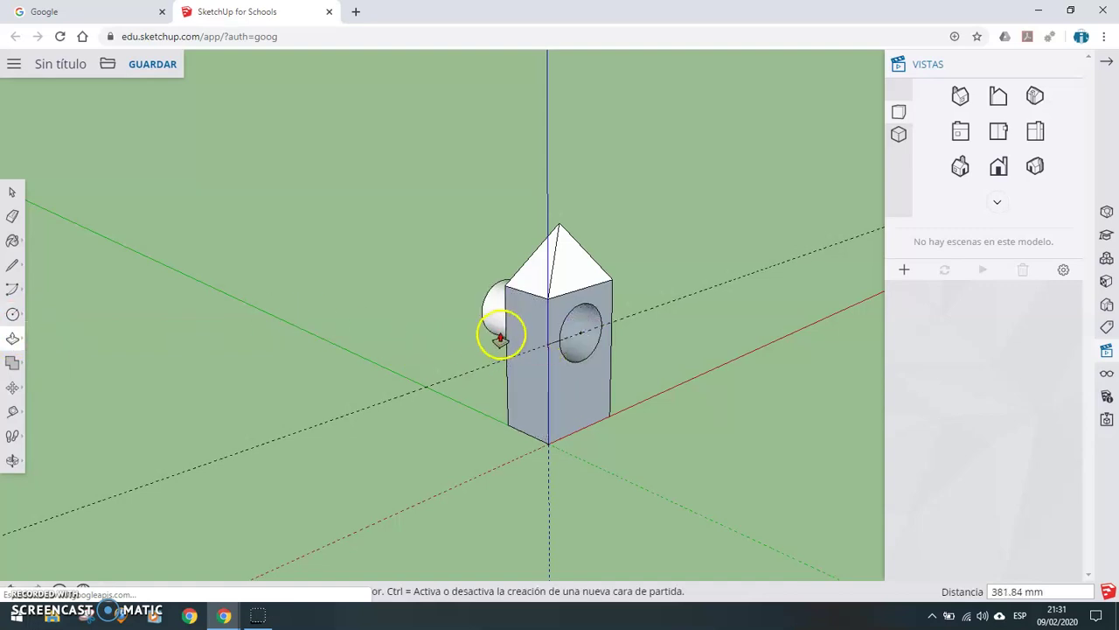
click(495, 375)
Orbit the view to see the round hole face-on
click(11, 390)
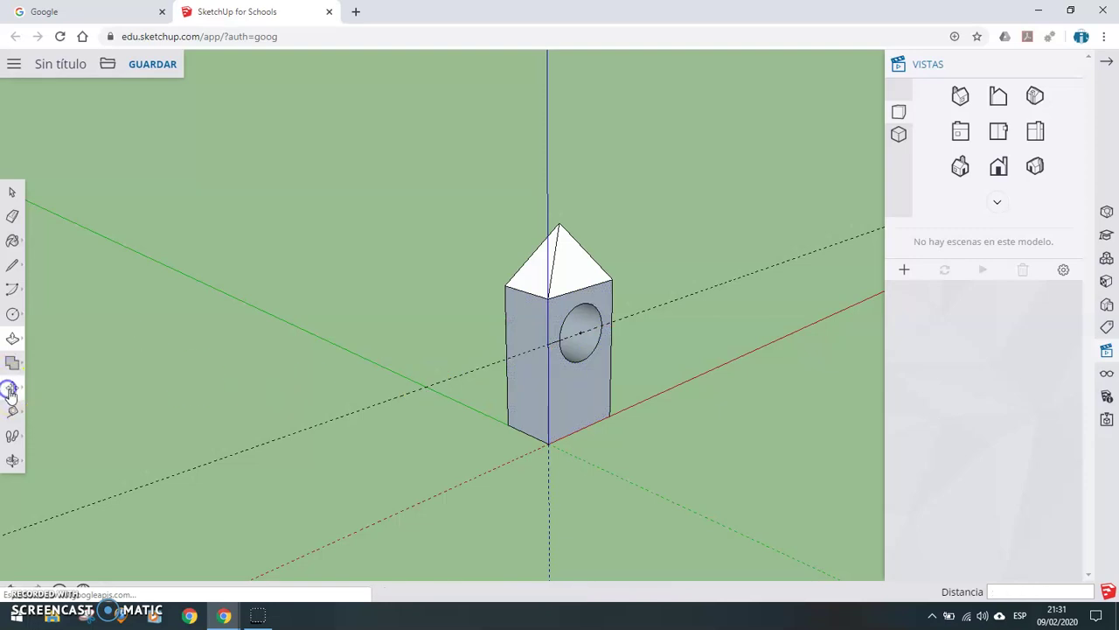
click(13, 465)
click(50, 458)
drag(382, 417, 257, 354)
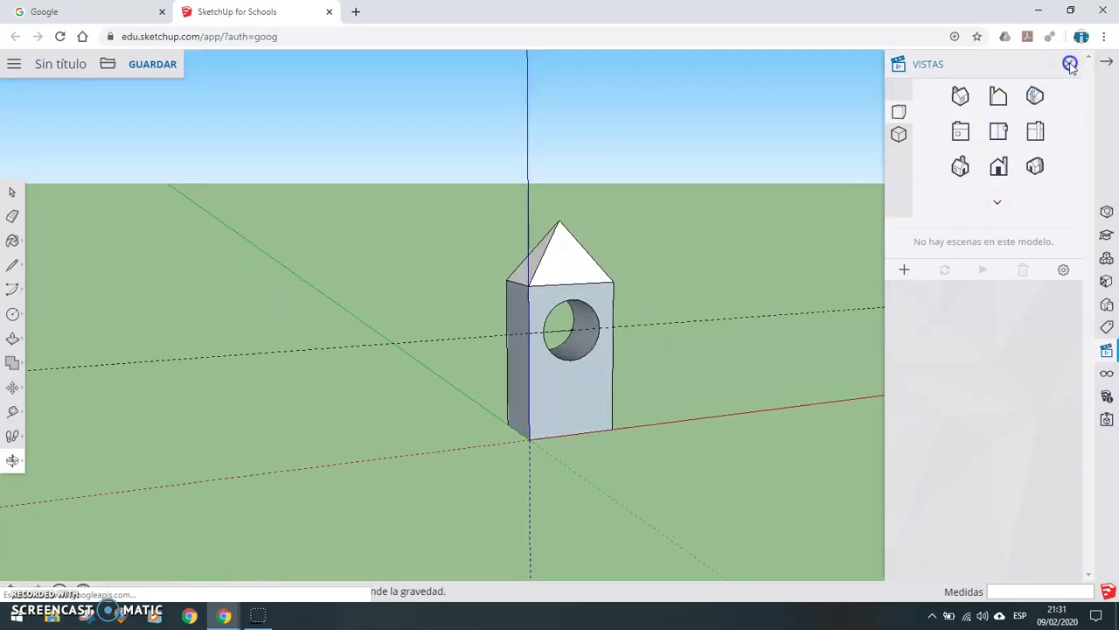
Close the camera views and uncheck Guías in Visualización, leaving Ejes turned on
click(1070, 65)
click(1105, 374)
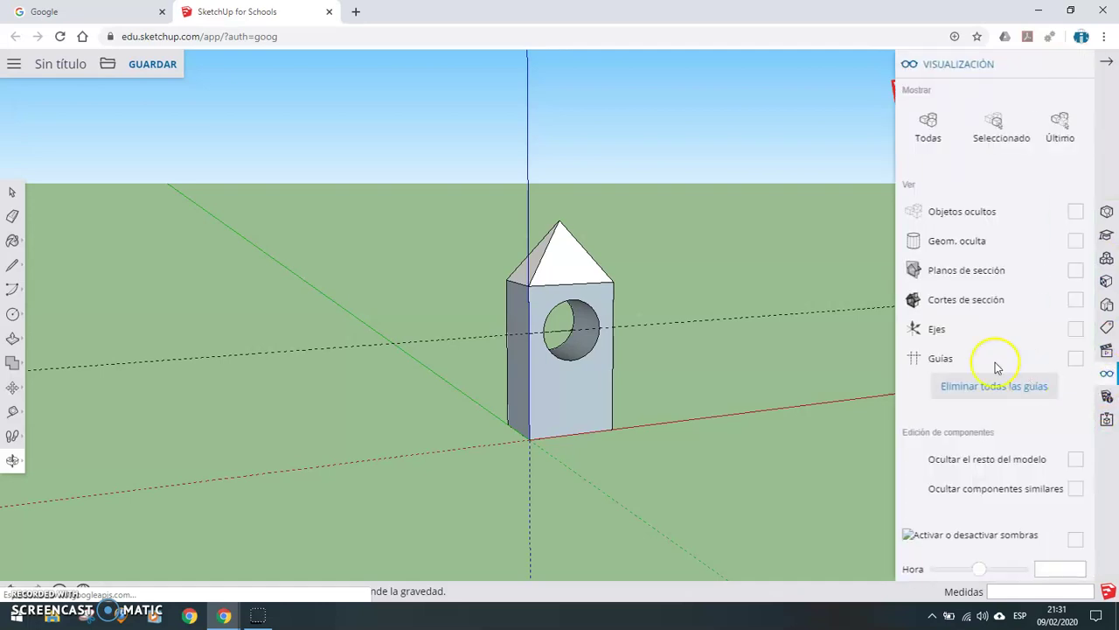
click(1065, 359)
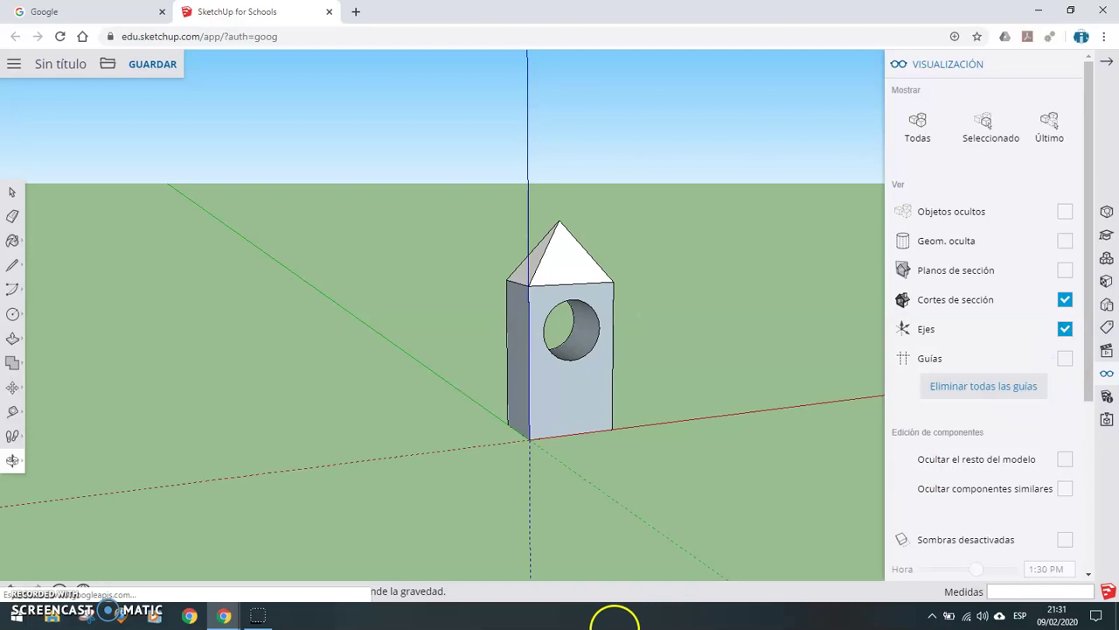
click(1066, 330)
click(1066, 330)
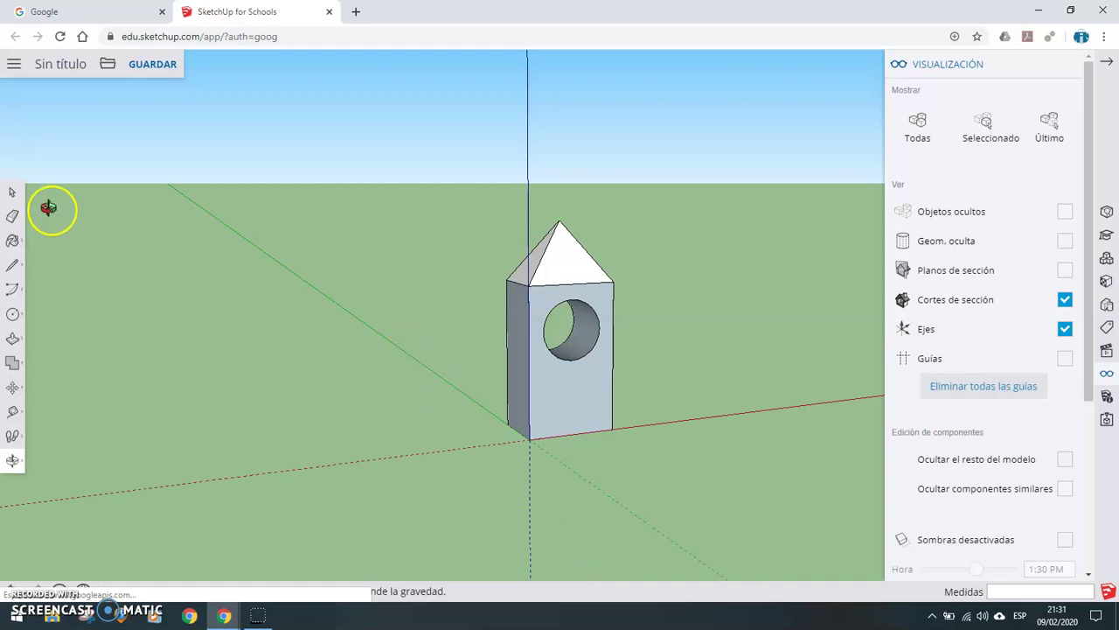
Select the whole tower, apply Crear grupo, clear the selection and close Visualización
drag(428, 196, 637, 496)
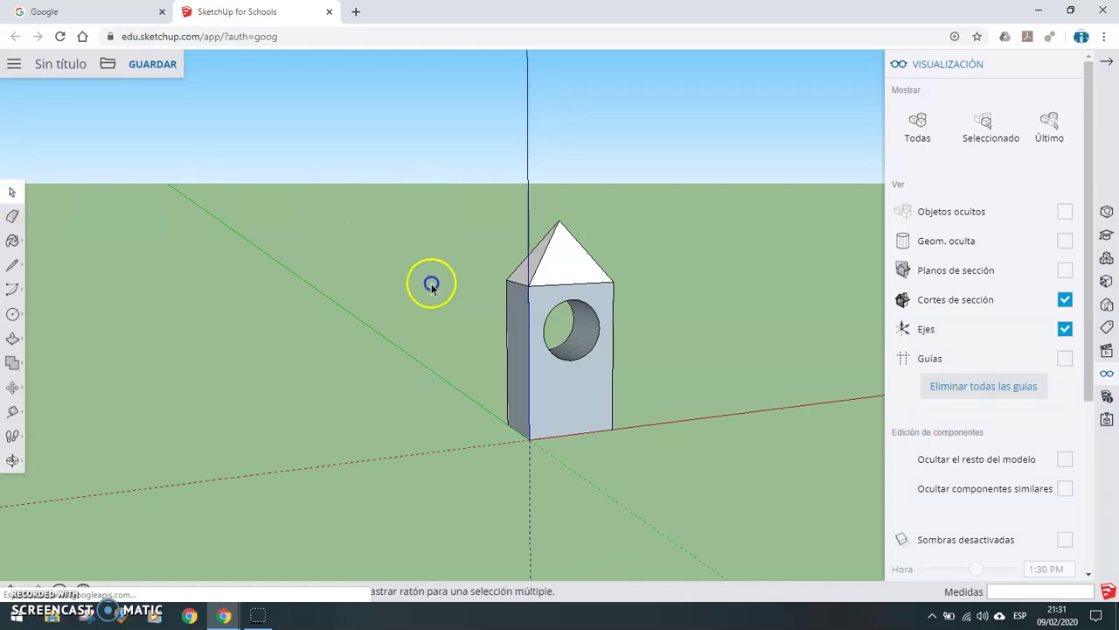
right_click(575, 413)
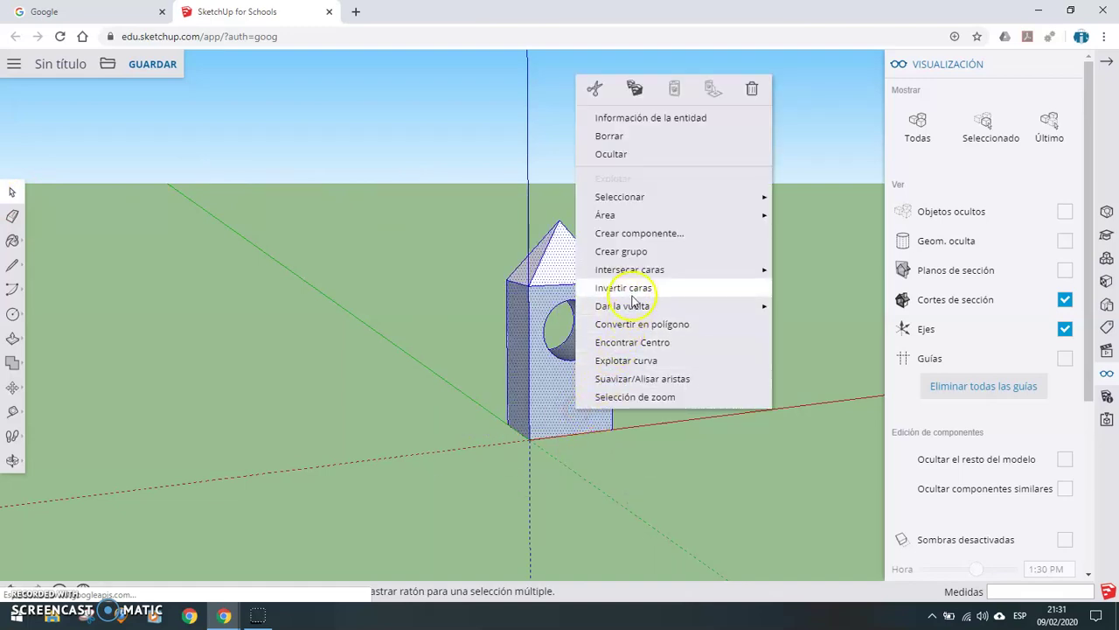
click(642, 253)
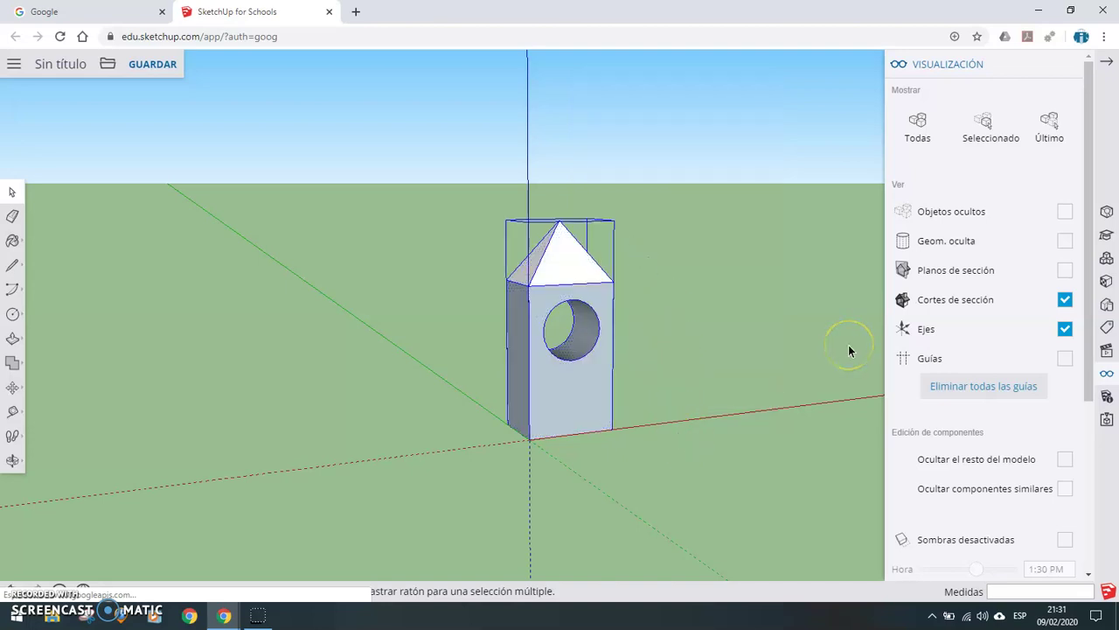
key(ctrl+t)
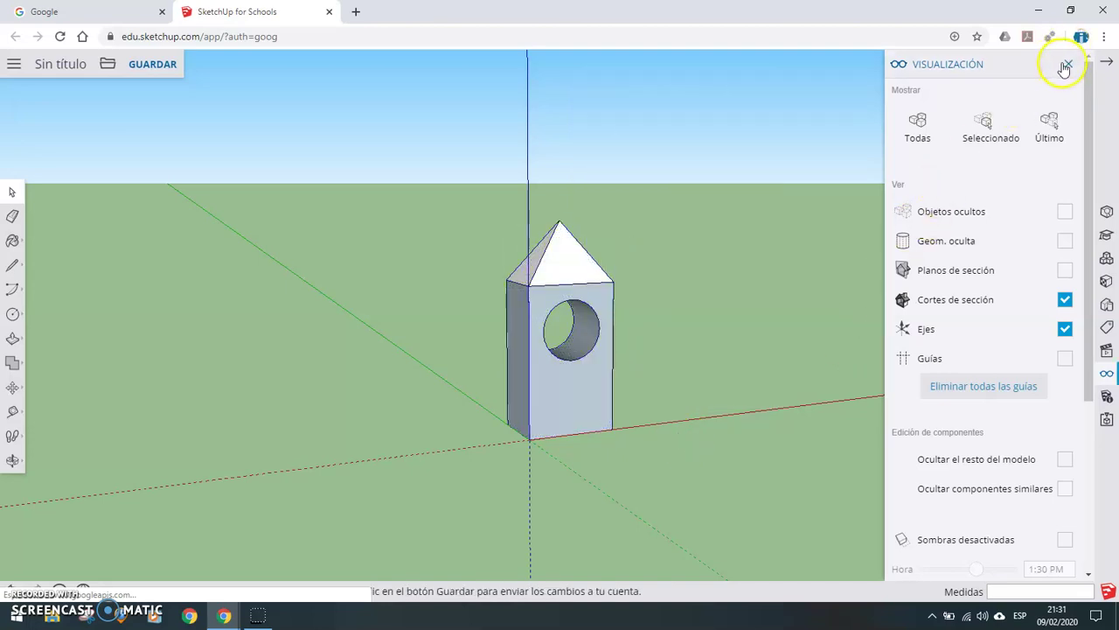
click(1069, 66)
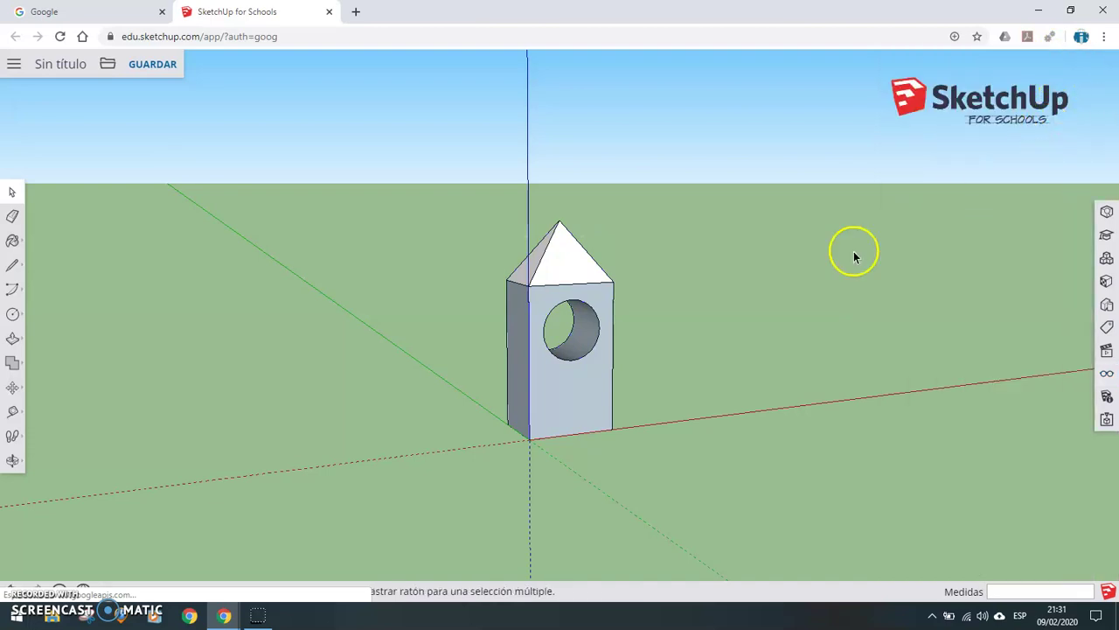